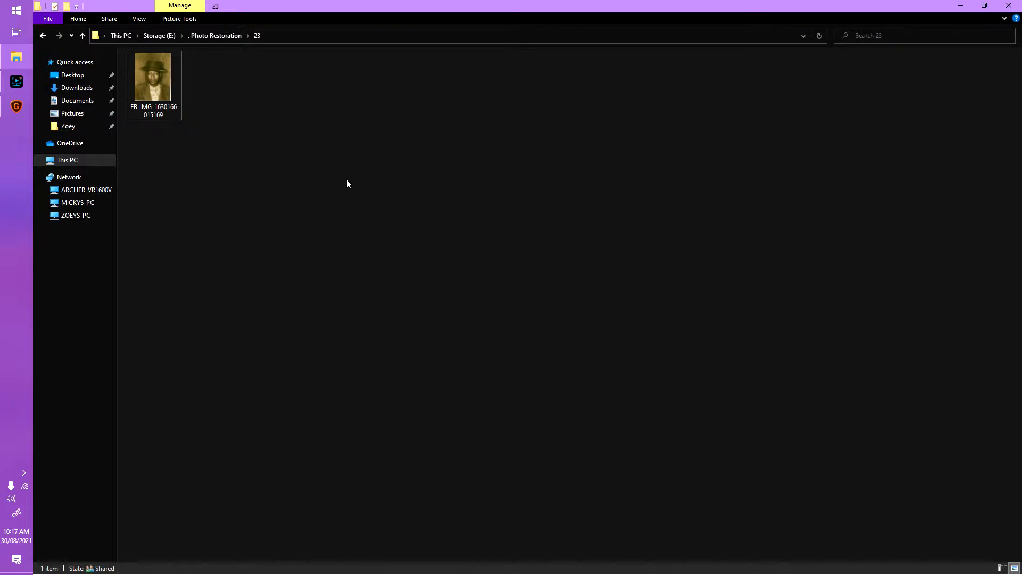
double_click(161, 89)
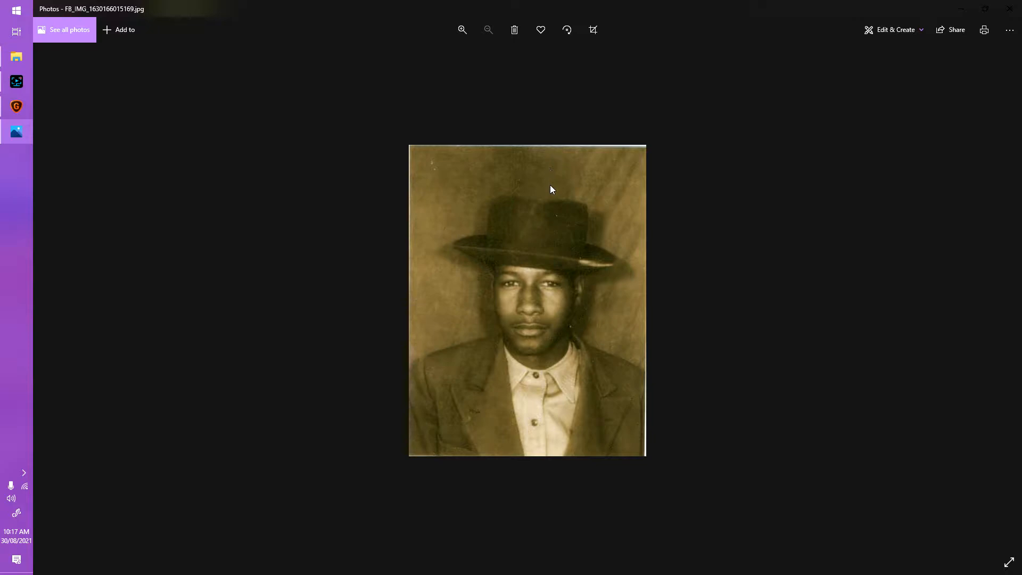
scroll(527, 315, up, 10)
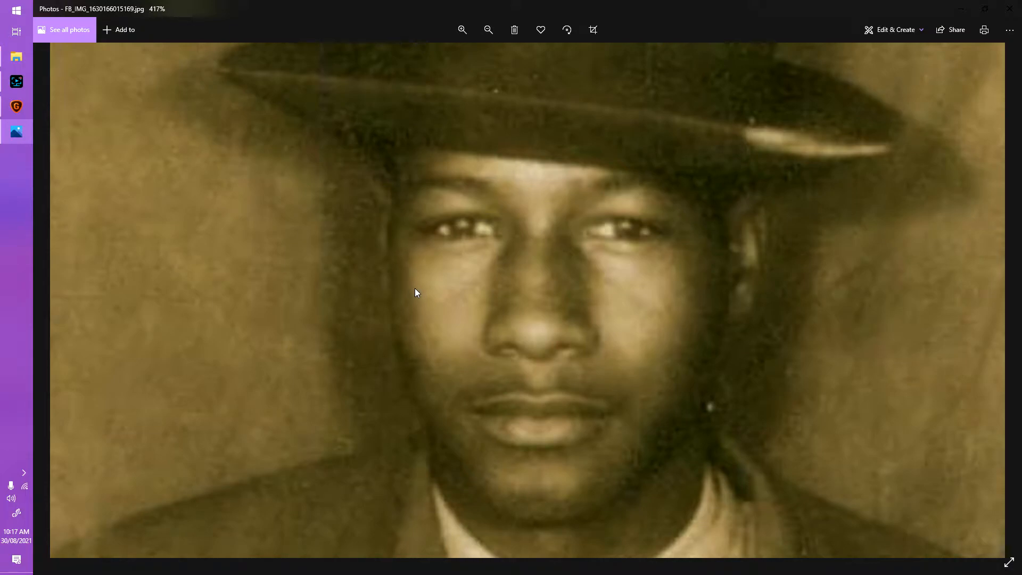
scroll(415, 292, down, 5)
scroll(416, 292, down, 4)
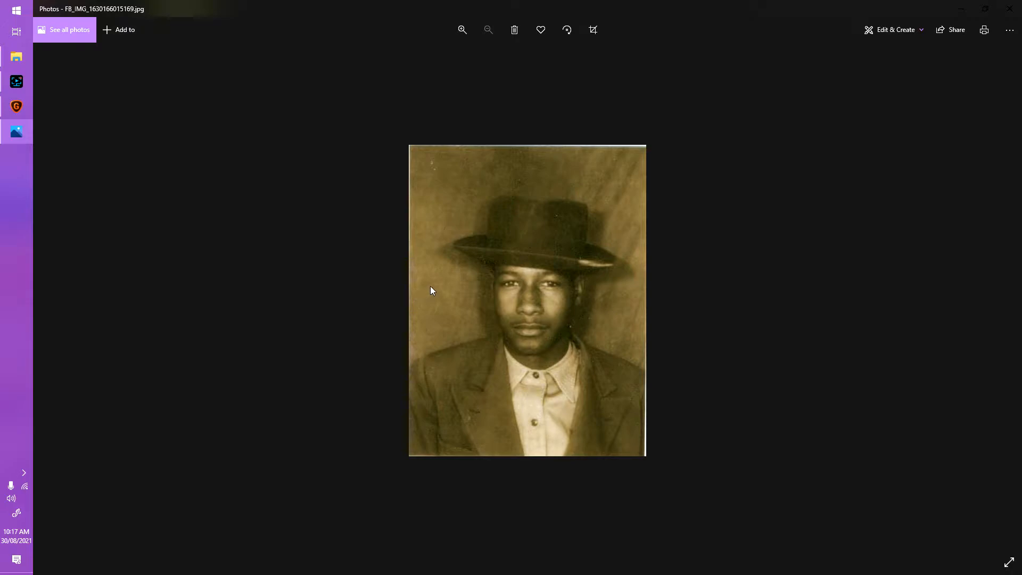
click(1010, 9)
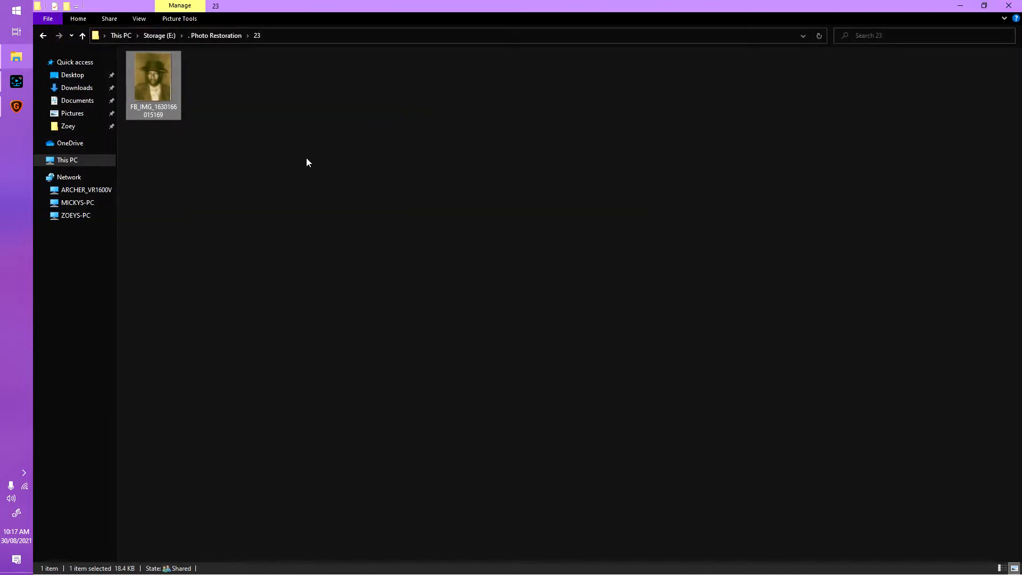
drag(148, 71, 499, 235)
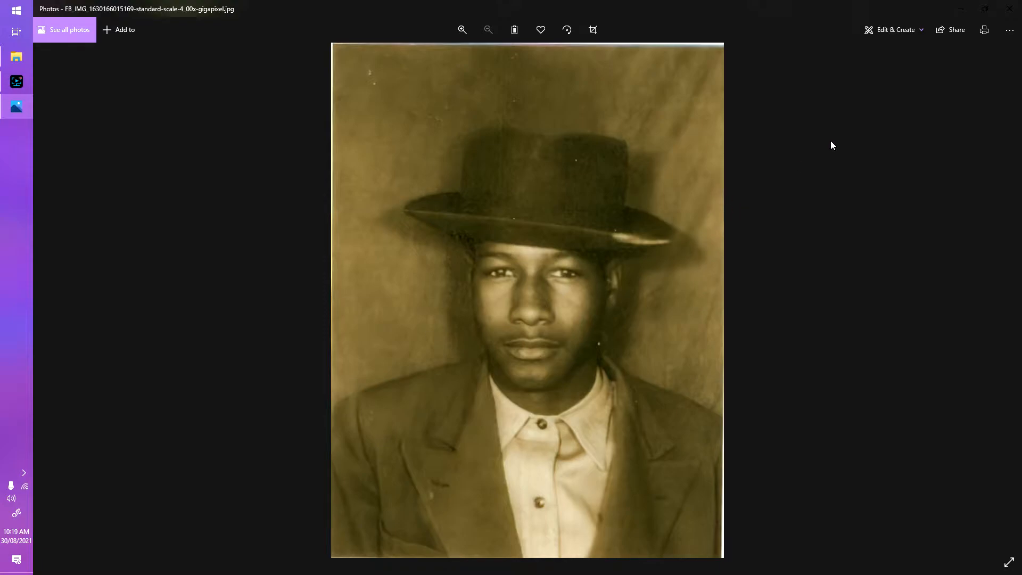
- Close the preview and open the 4x gigapixel copy of the photo in Corel PaintShop Pro 2022 (64-bit)
click(1010, 9)
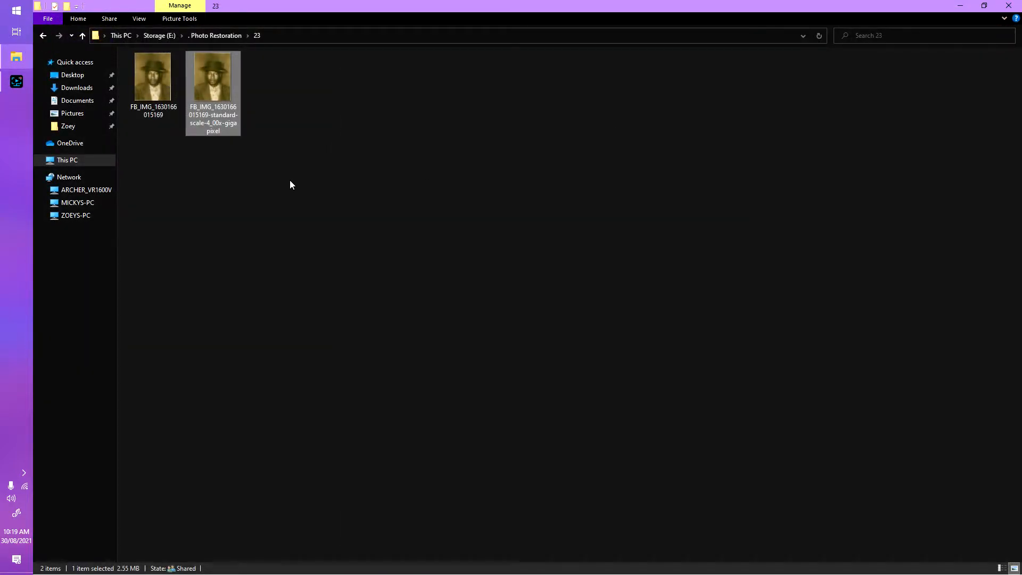
right_click(220, 82)
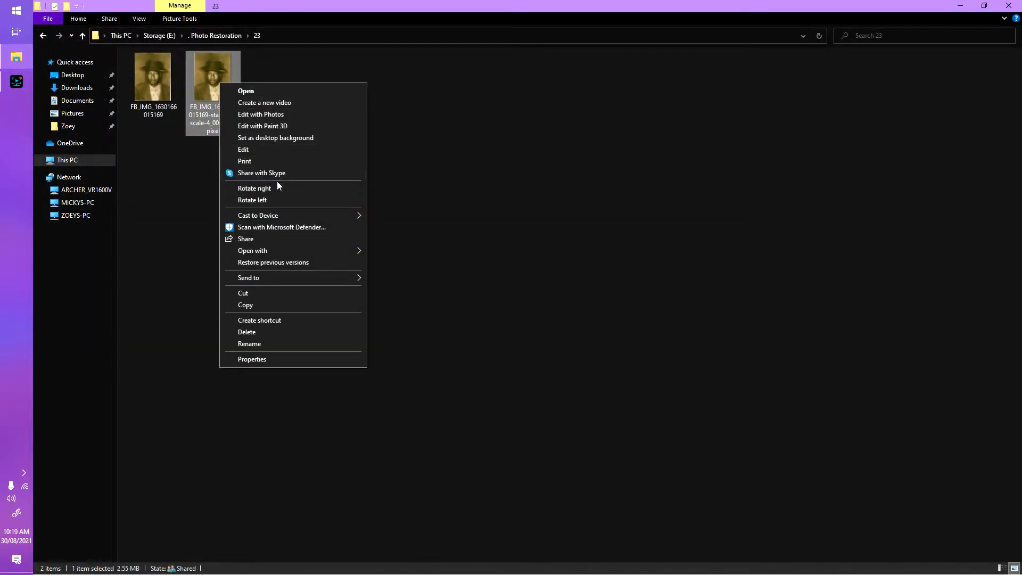
mouse_move(318, 251)
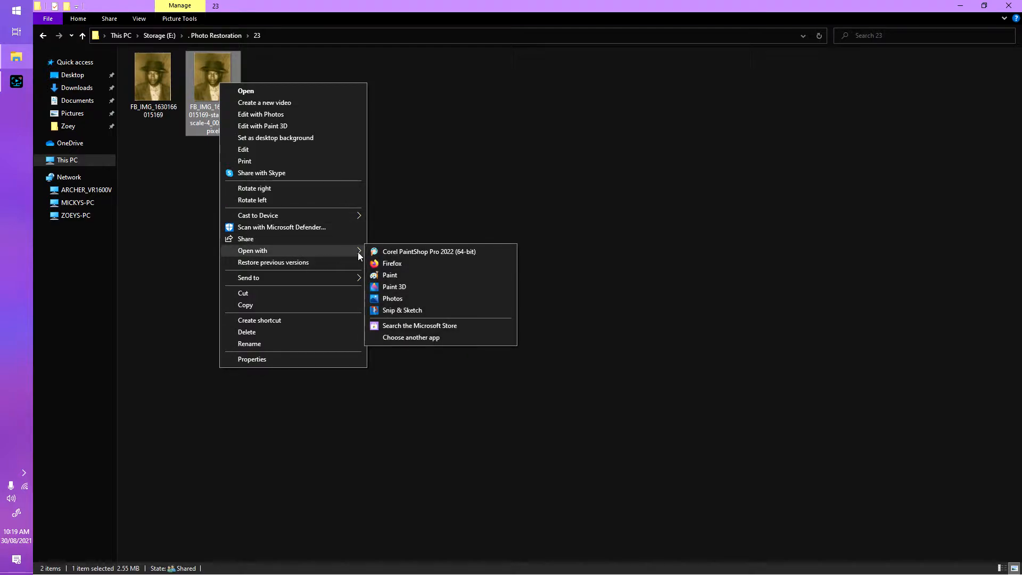
click(397, 251)
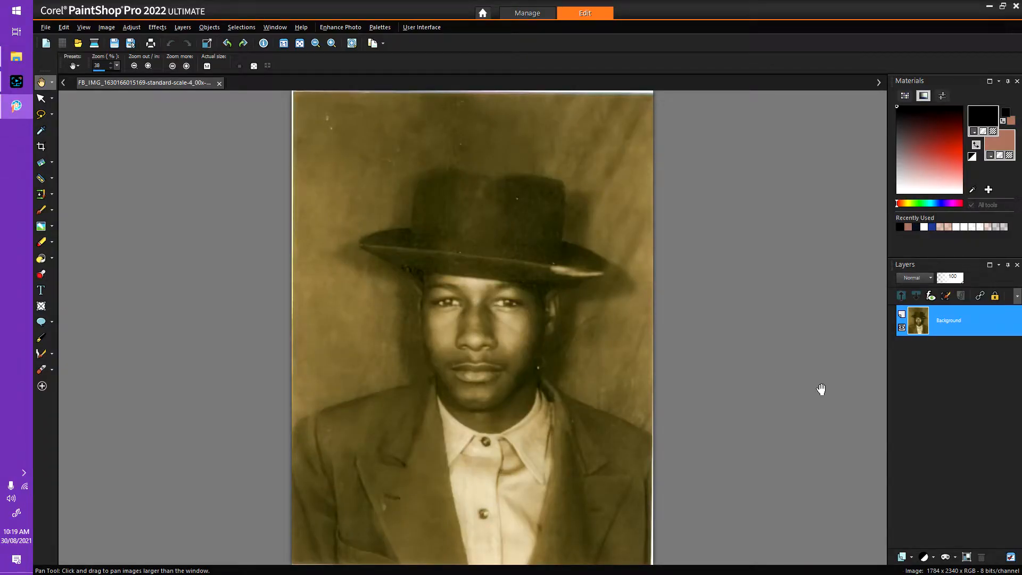
- Duplicate the Background layer and set the copy's blend mode to Burn
right_click(914, 330)
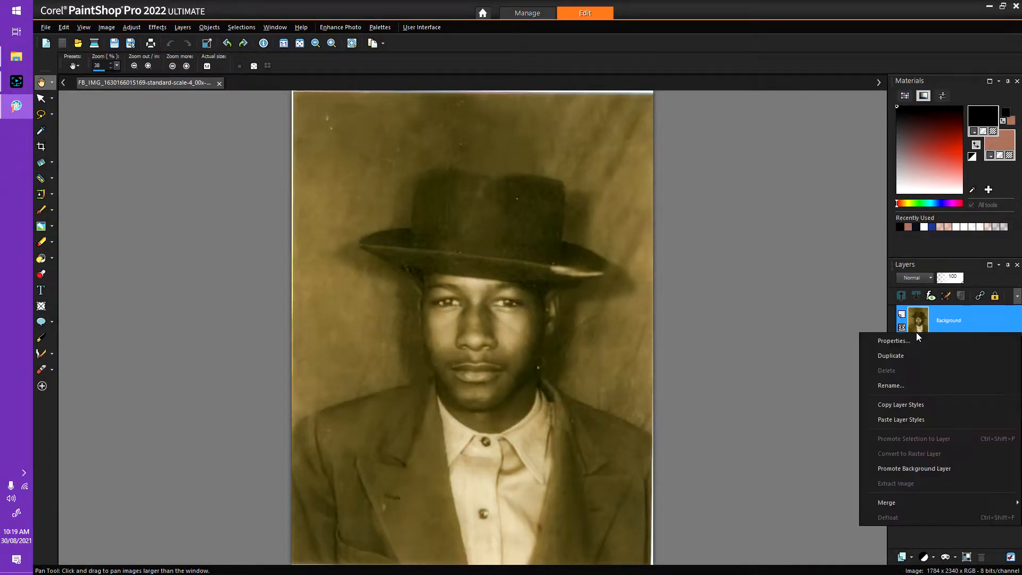
click(902, 355)
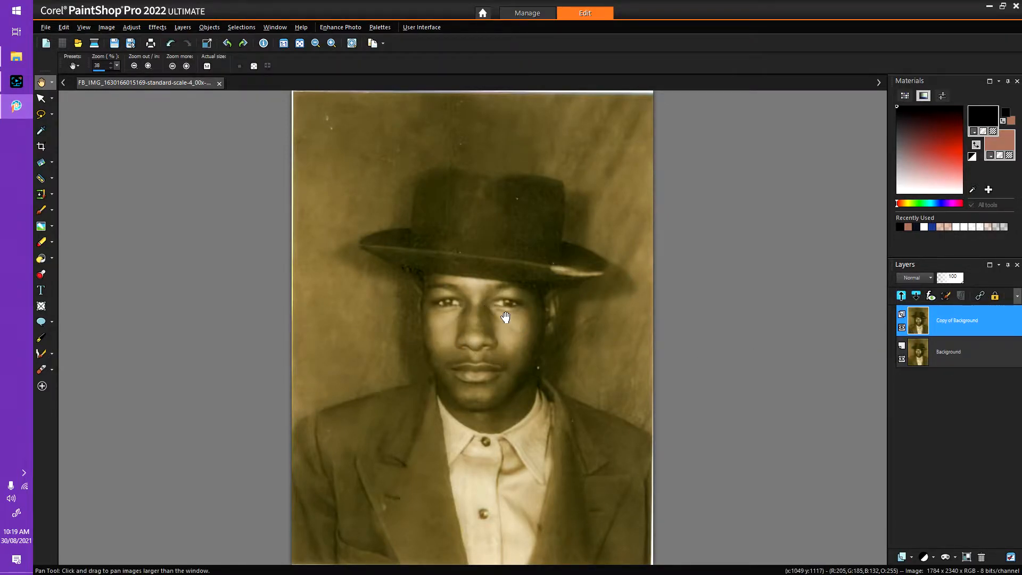
double_click(923, 335)
click(789, 306)
click(776, 448)
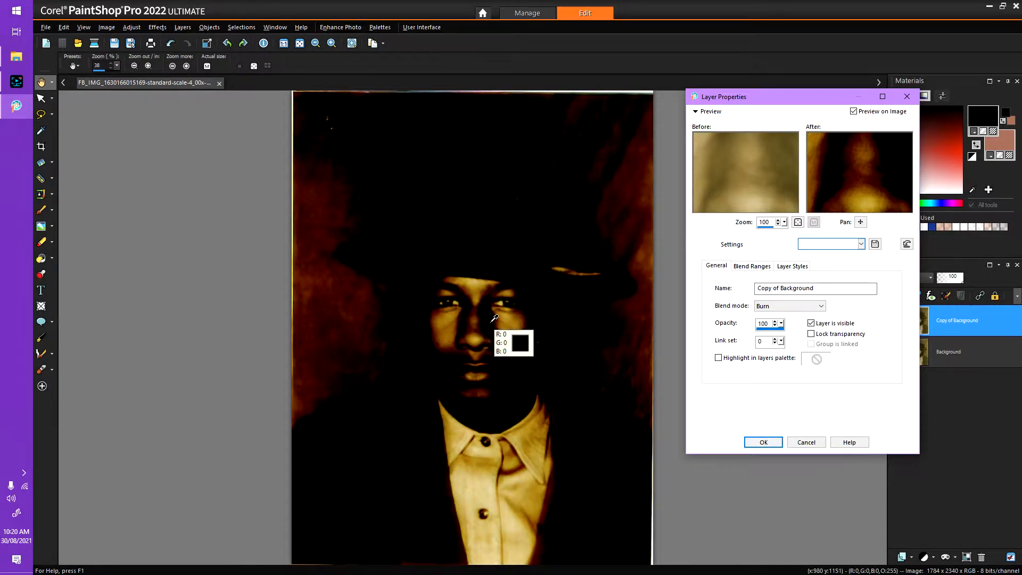
- Set the opacity of the Copy of Background layer to 10 and apply the layer properties
double_click(763, 323)
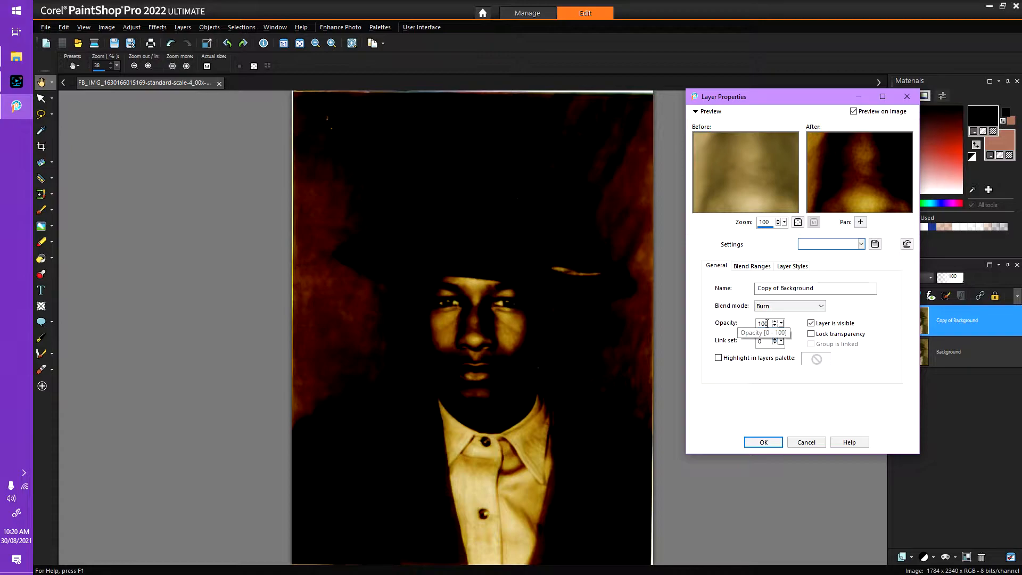
text(15)
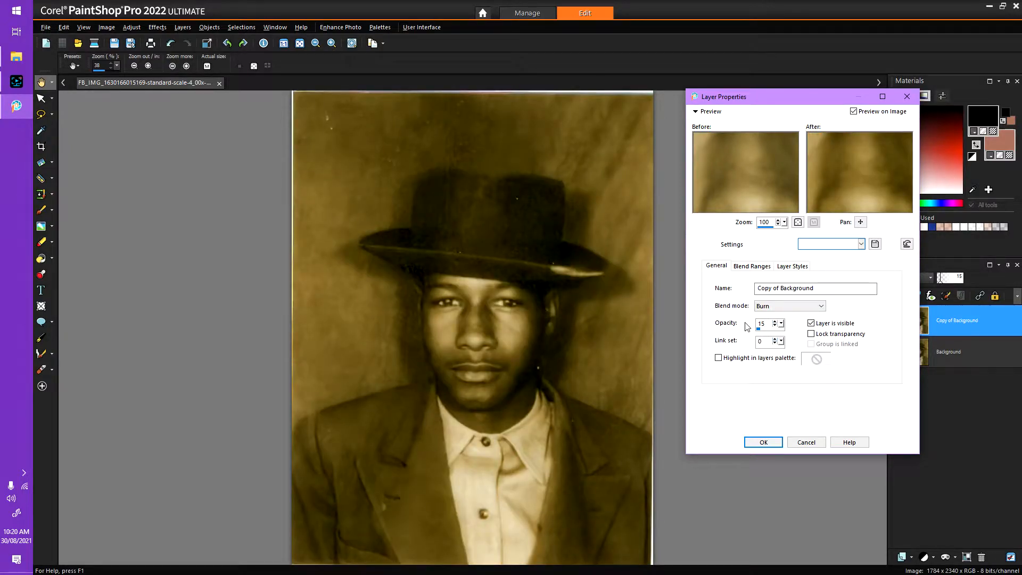
key(BackSpace)
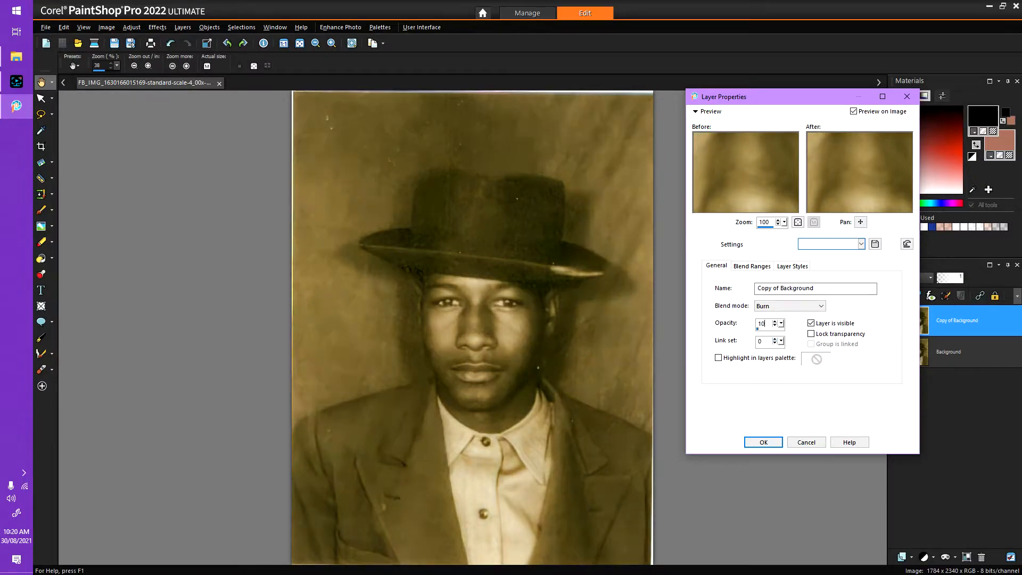
text(0)
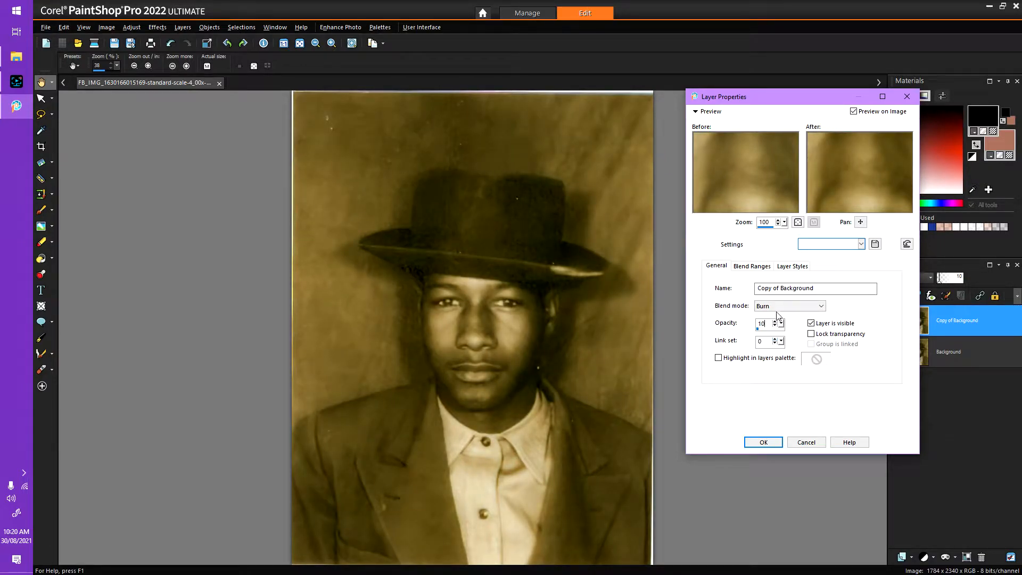
click(763, 442)
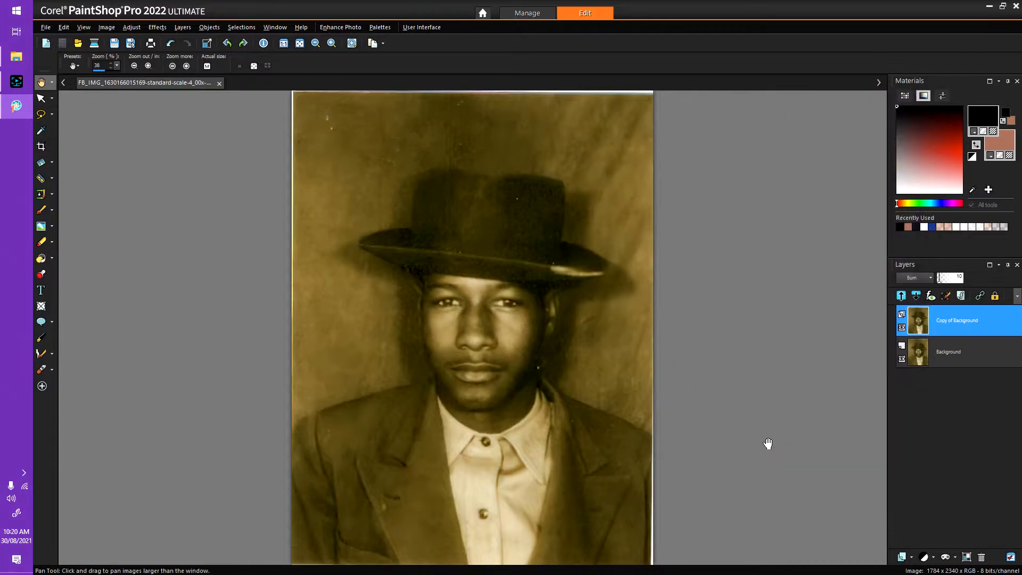
- Inspect the face up close and compare the portrait with the burn layer hidden and shown
scroll(498, 320, up, 3)
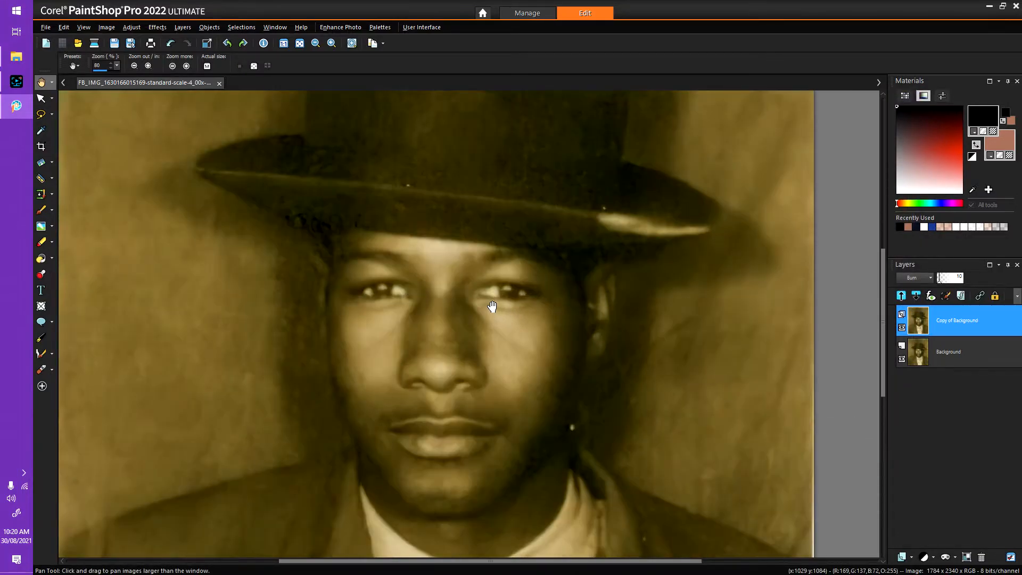
scroll(481, 302, up, 2)
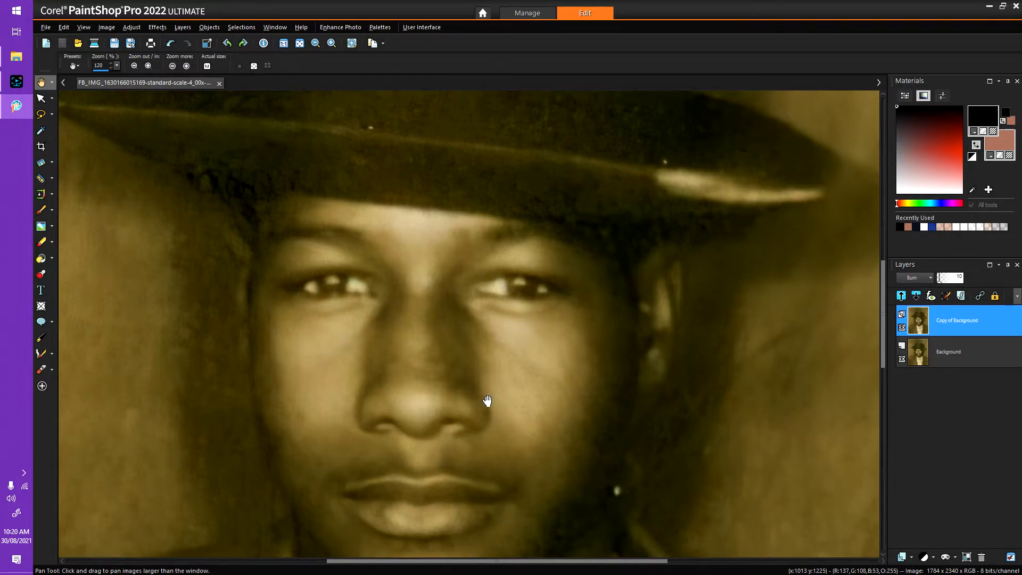
scroll(468, 413, down, 4)
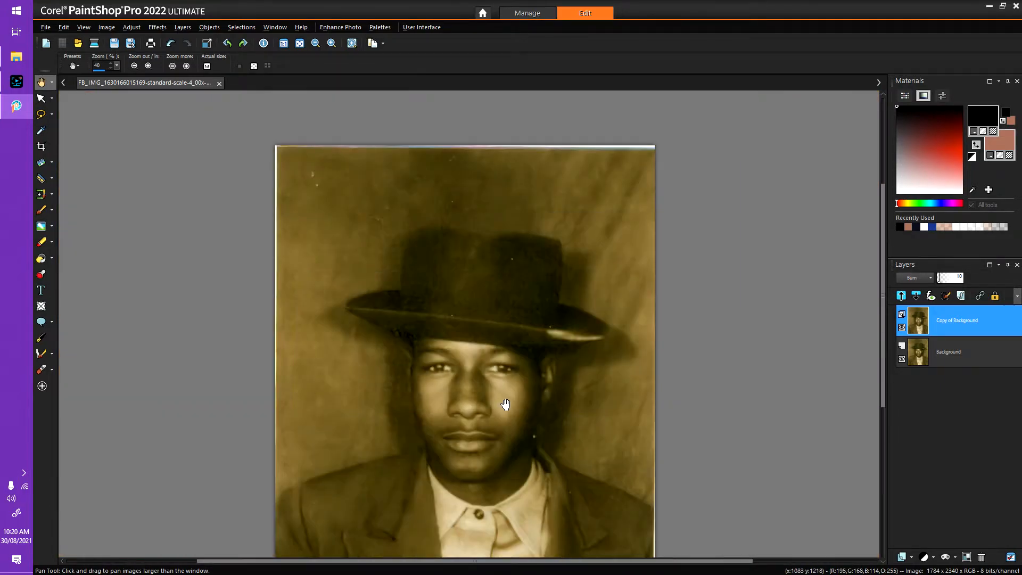
click(902, 329)
click(902, 328)
scroll(794, 331, down, 1)
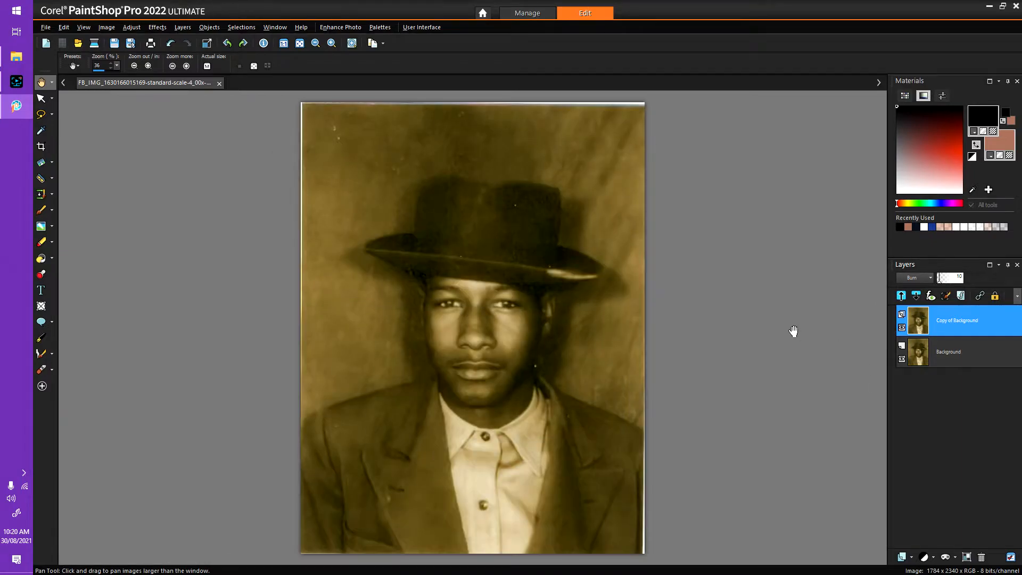
- Save the portrait as a merged JPEG named 1 in folder 23
click(130, 44)
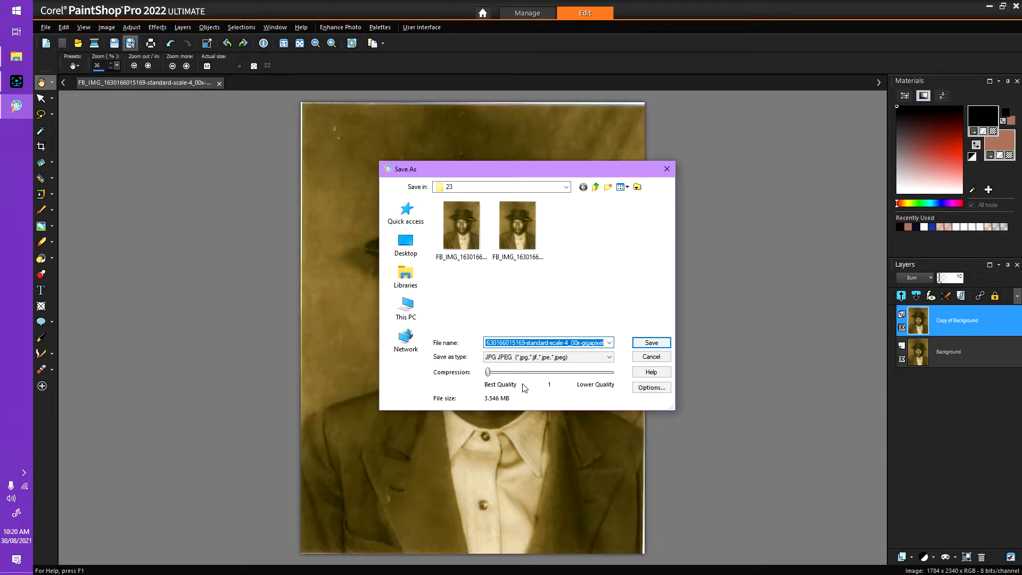
text(1)
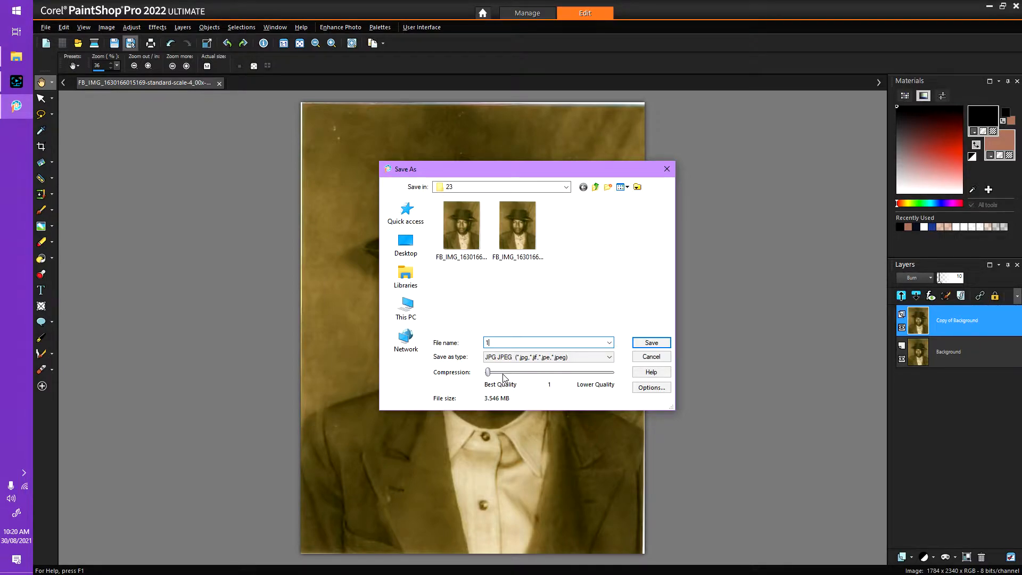
click(661, 344)
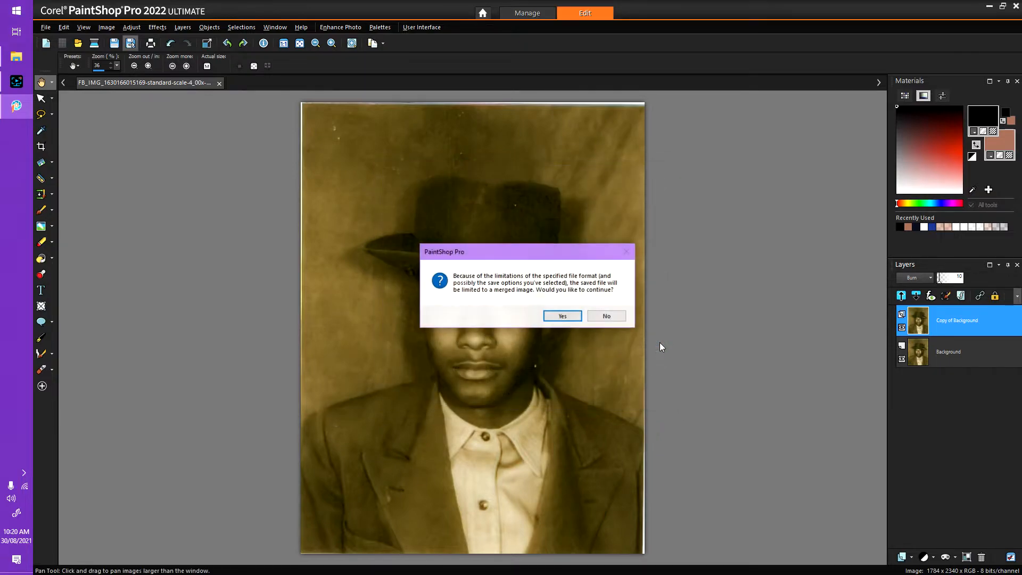
click(569, 317)
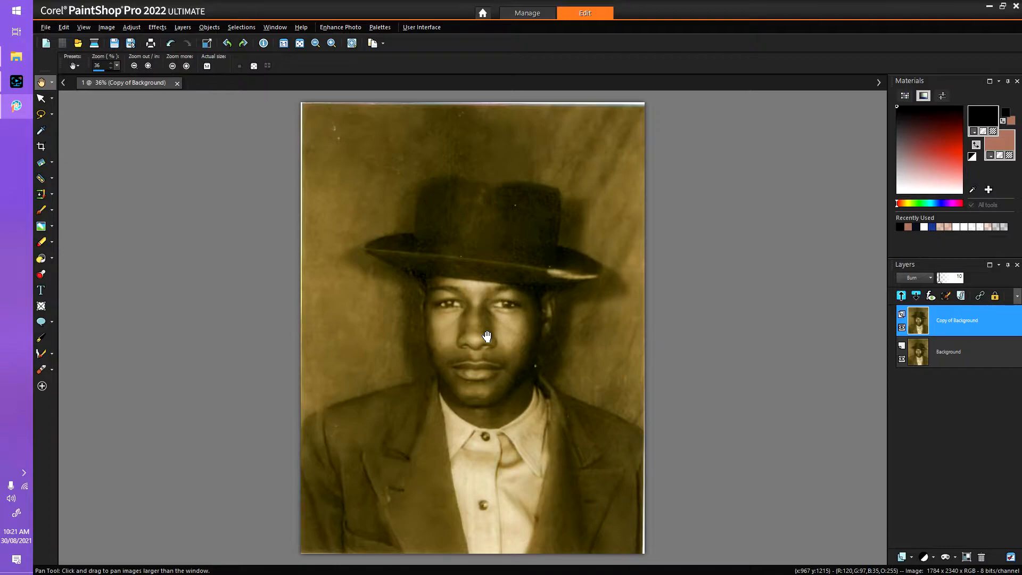
scroll(487, 335, up, 5)
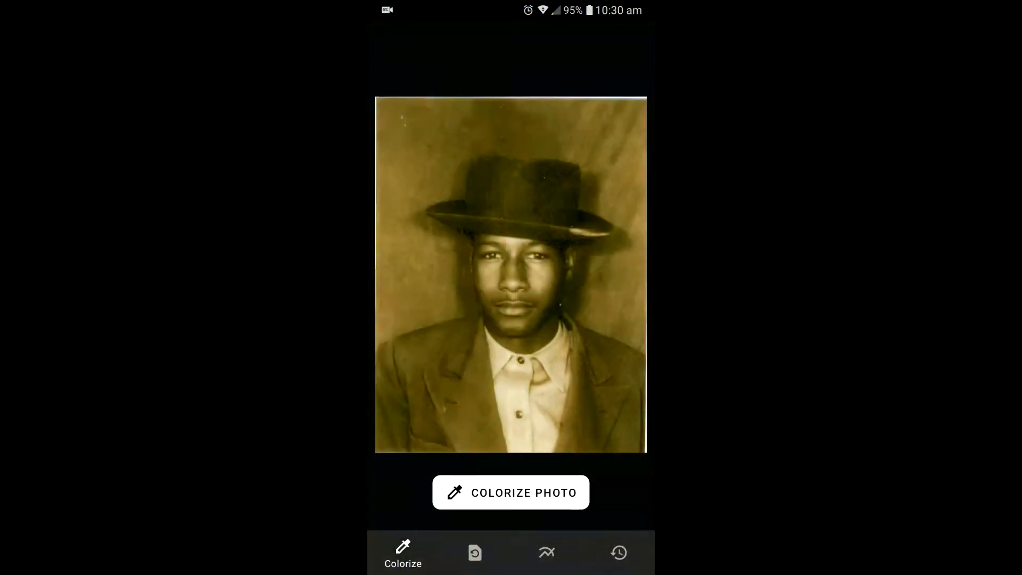
- In the phone's photo enhancement app, colorize the portrait and save the colorized result to the gallery
click(510, 493)
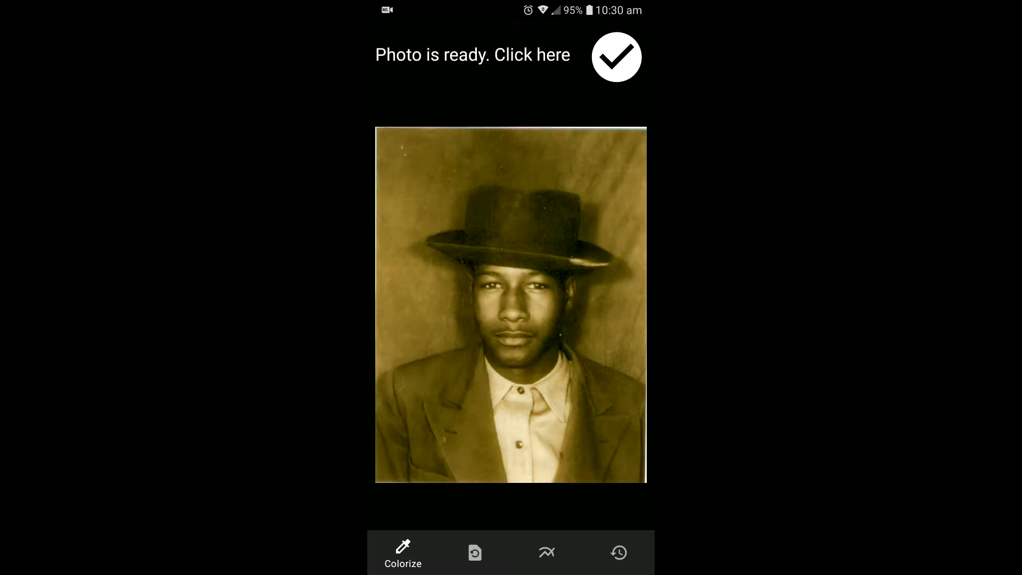
click(617, 57)
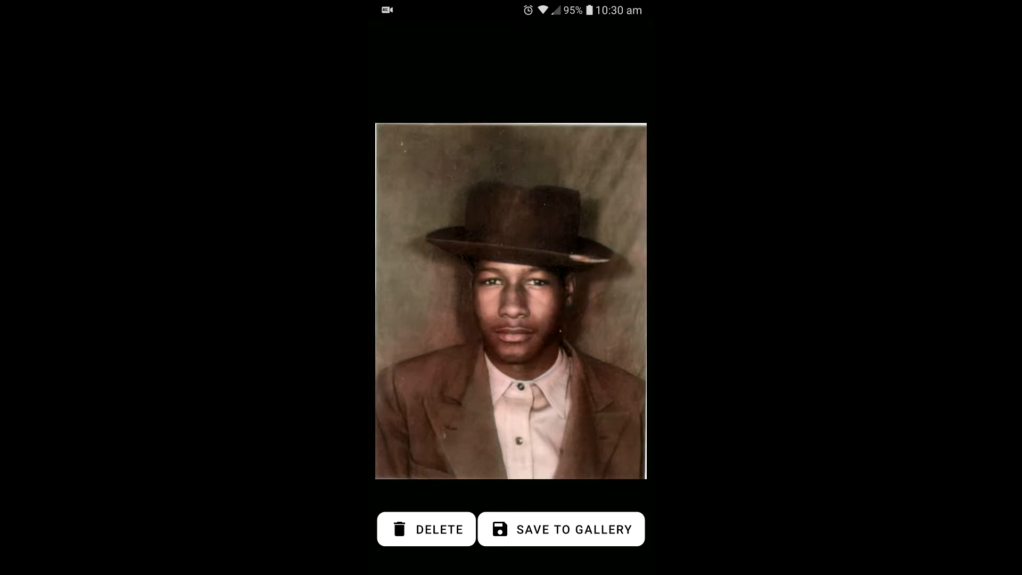
click(563, 535)
click(584, 557)
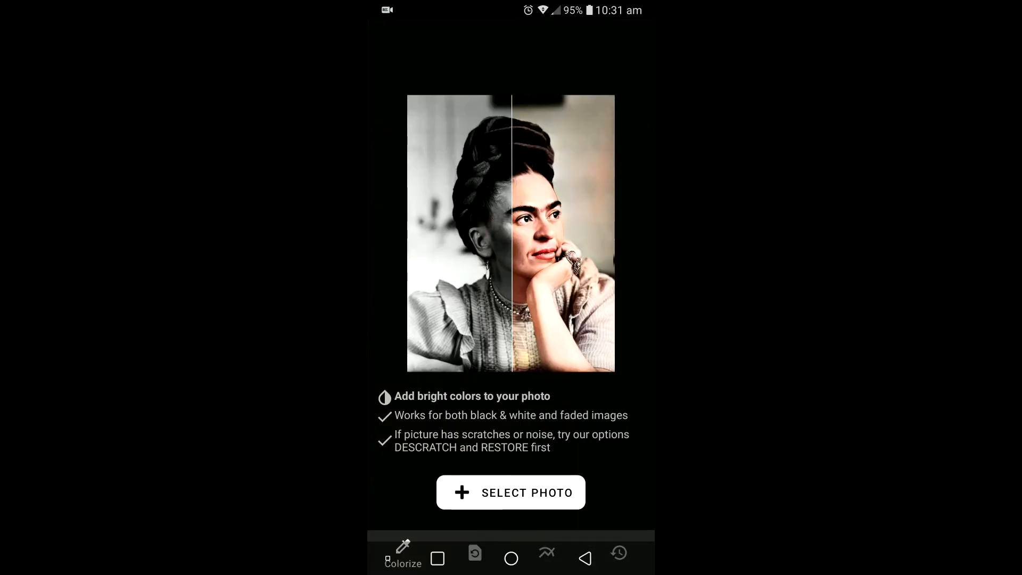
- Load the colorized portrait, the 1-enhanced file in the Pictures folder, into the Restore function
click(475, 552)
click(511, 493)
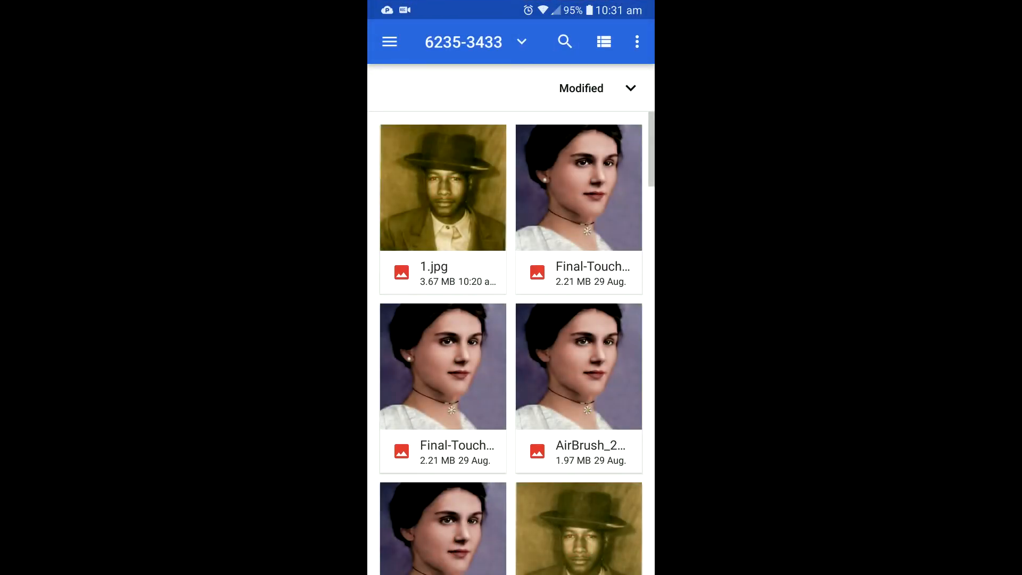
click(390, 42)
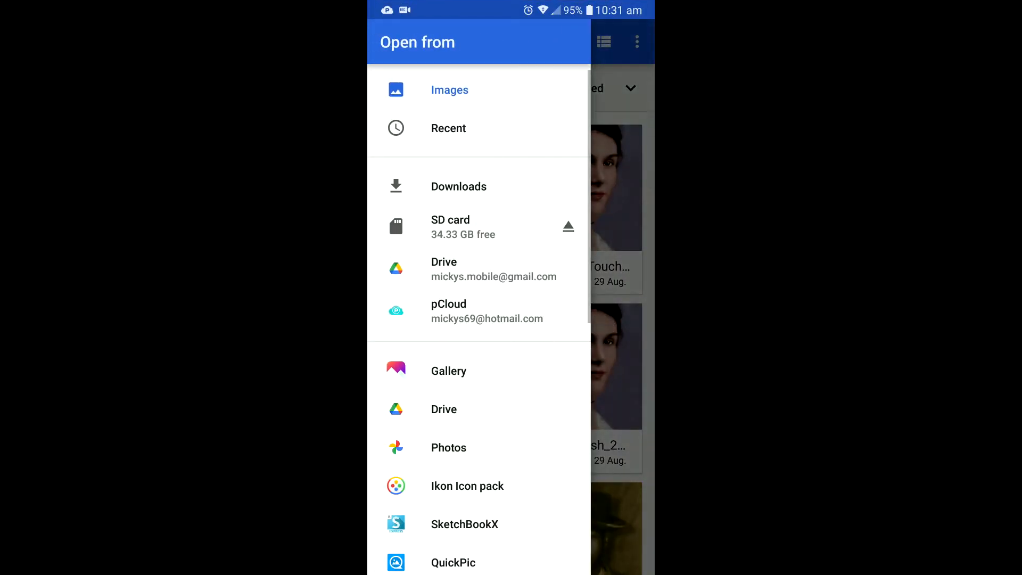
click(450, 90)
click(564, 144)
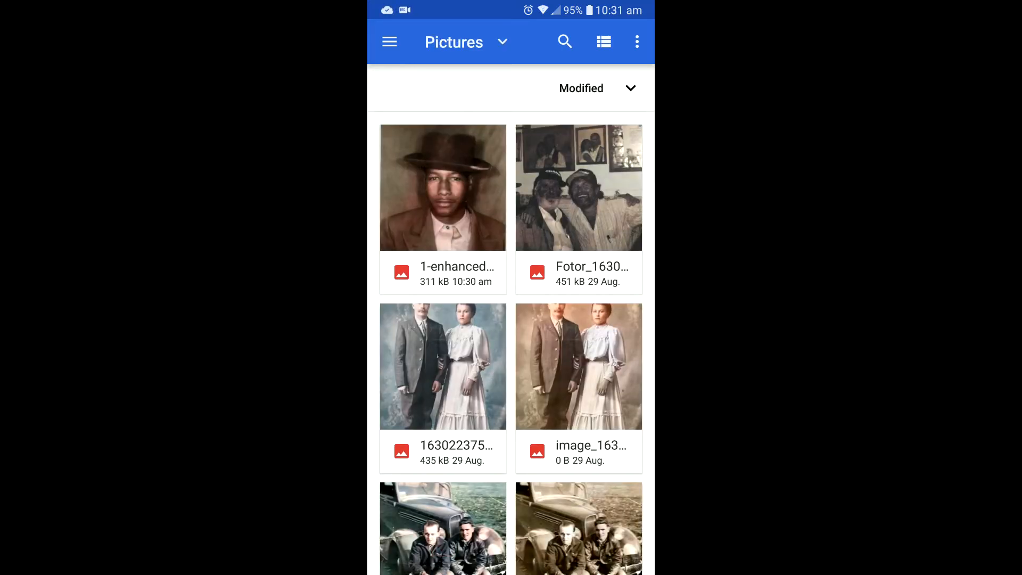
click(443, 187)
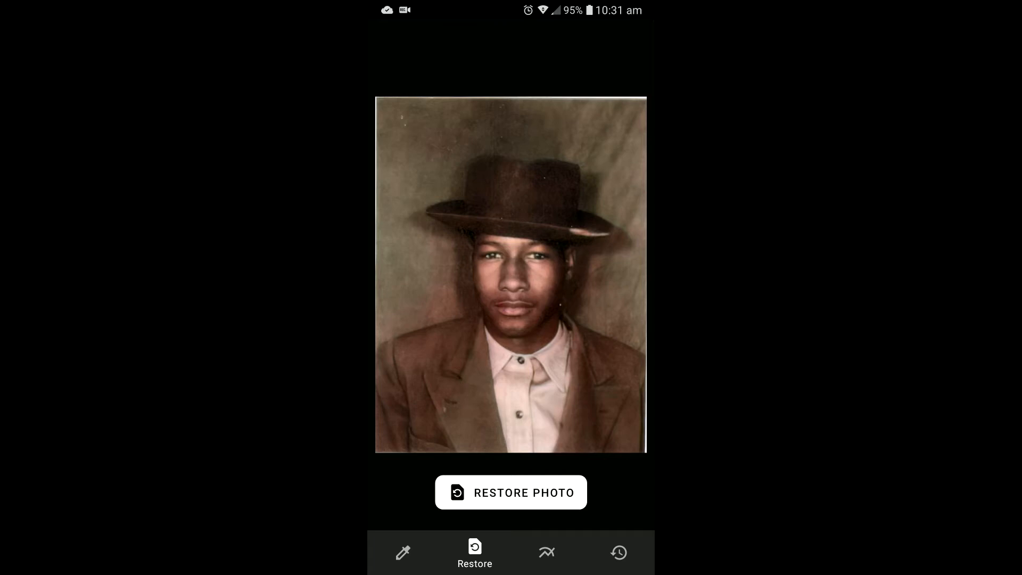
- Restore the colorized portrait and save the restored result to the gallery
click(511, 493)
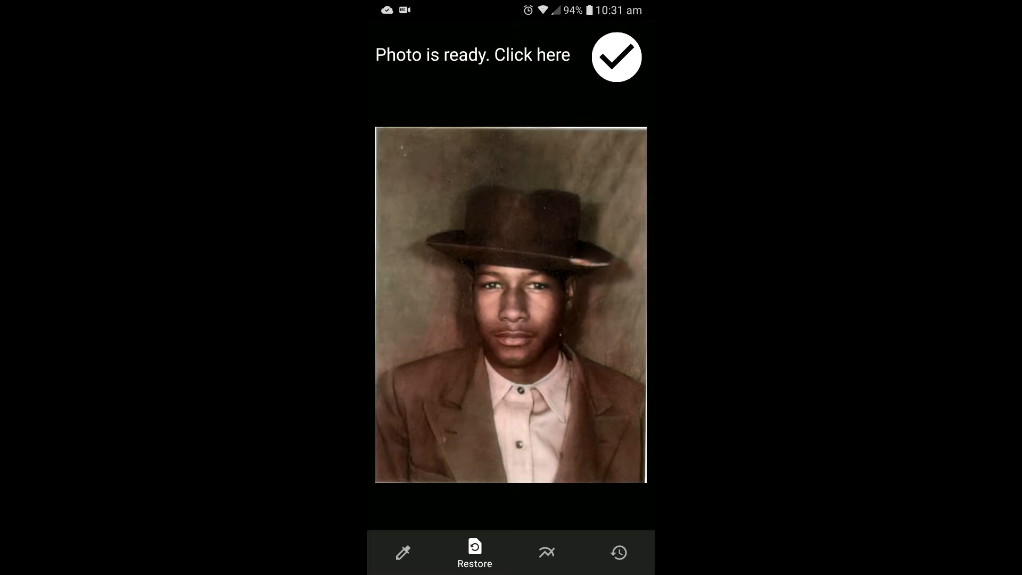
click(617, 57)
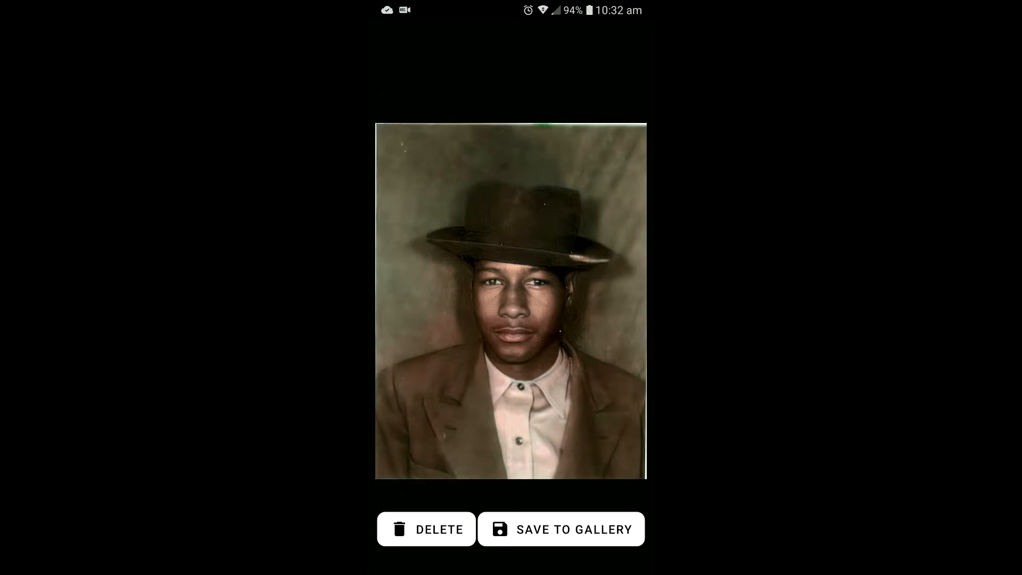
click(561, 529)
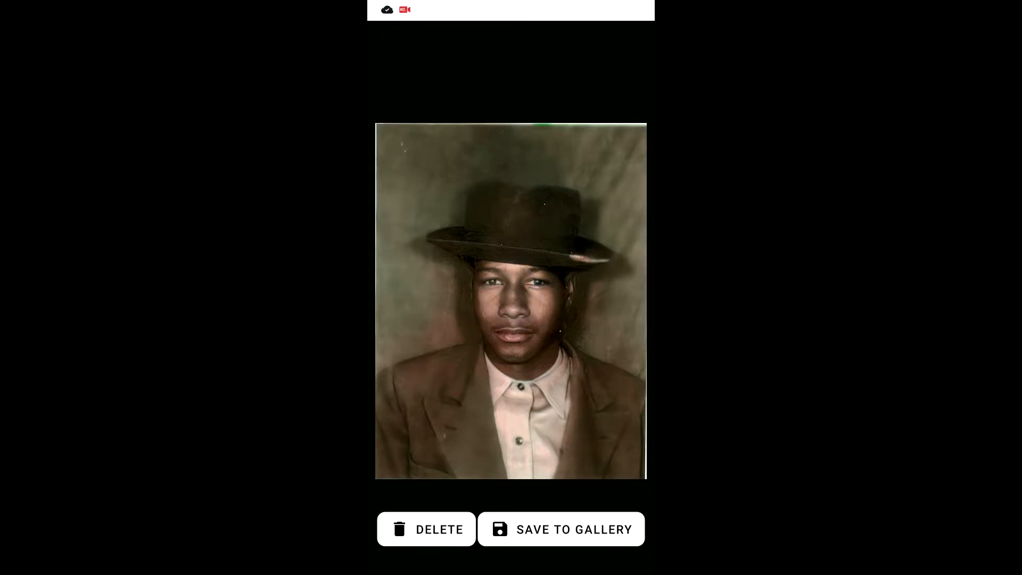
- In the AirBrush photo editor, apply the automatic Skin Tone to the portrait, compare it with the original, and raise the strength slightly
scroll(511, 509, right, 5)
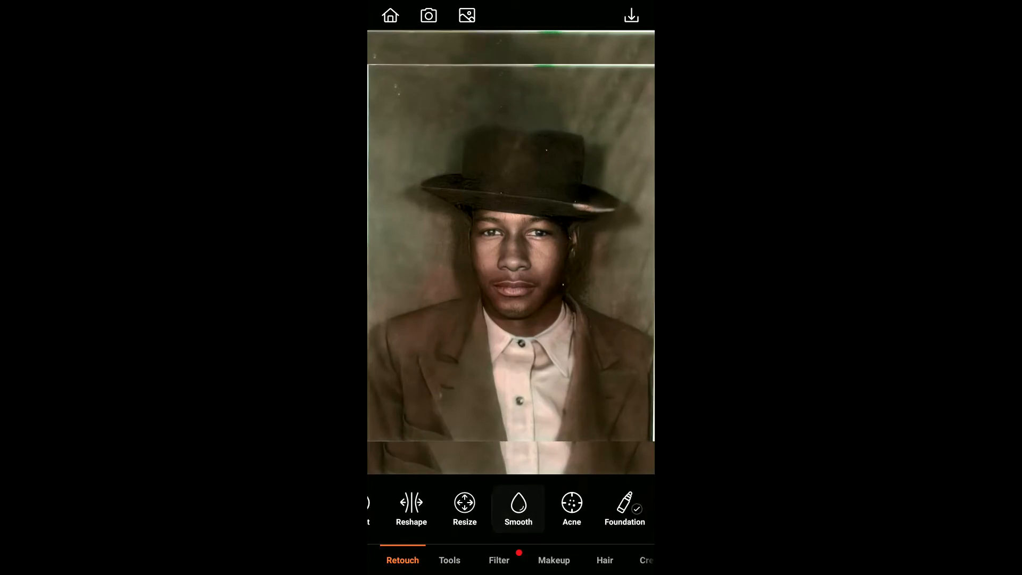
click(559, 506)
click(403, 492)
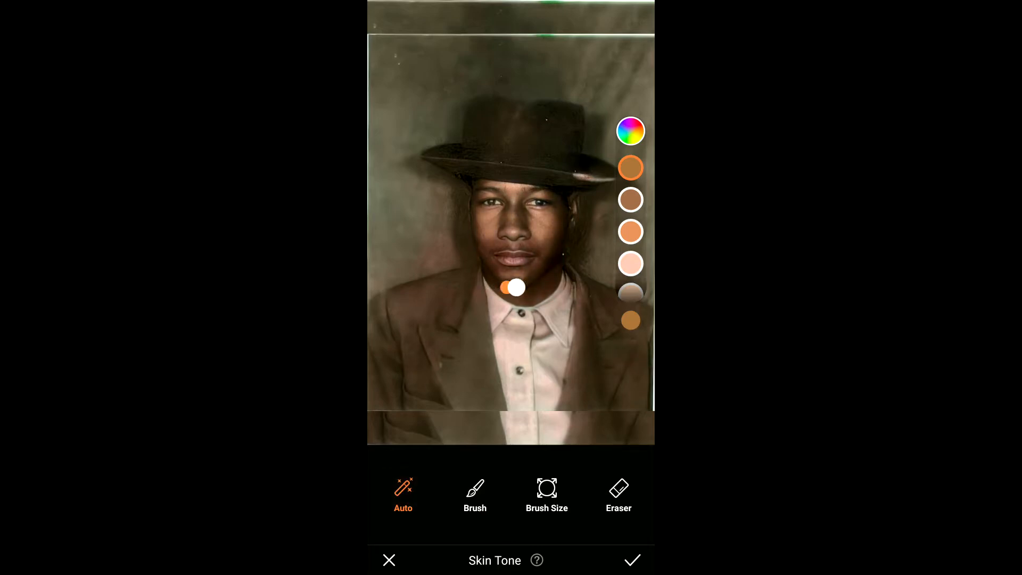
click(631, 420)
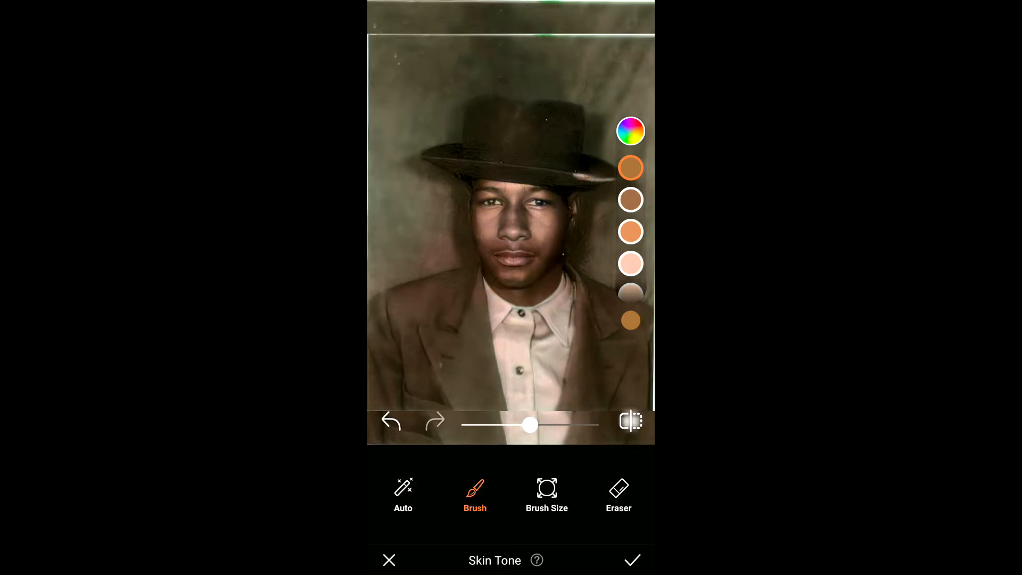
click(631, 421)
drag(529, 424, 541, 424)
- Change the skin tone to the second, reddish-brown swatch, lower its strength slightly, compare it with the original, and apply it
click(630, 200)
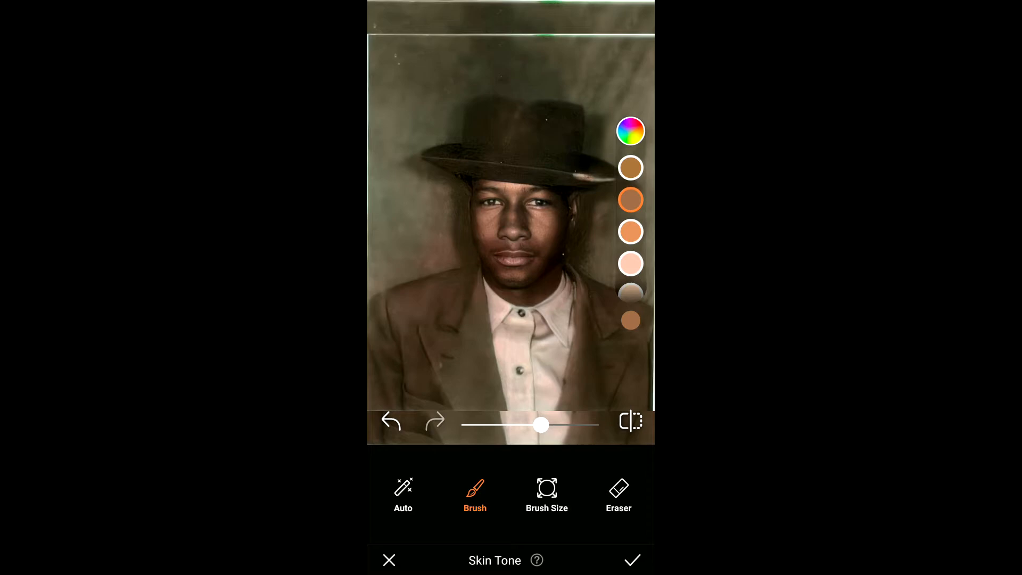
click(631, 421)
drag(541, 424, 536, 424)
click(631, 421)
click(632, 560)
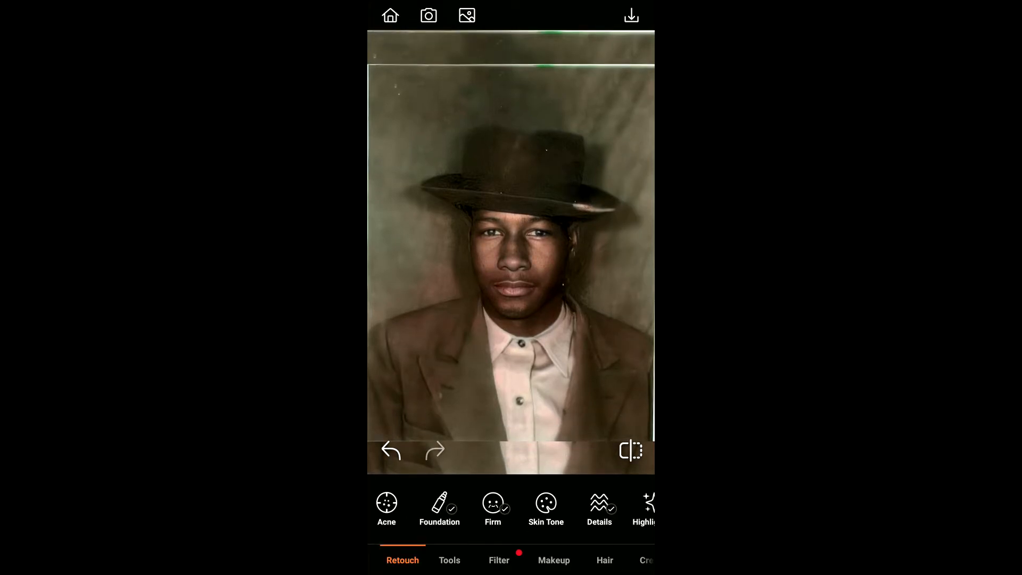
- Apply the PK02 lip makeup to the portrait and reduce its strength to about half
click(554, 560)
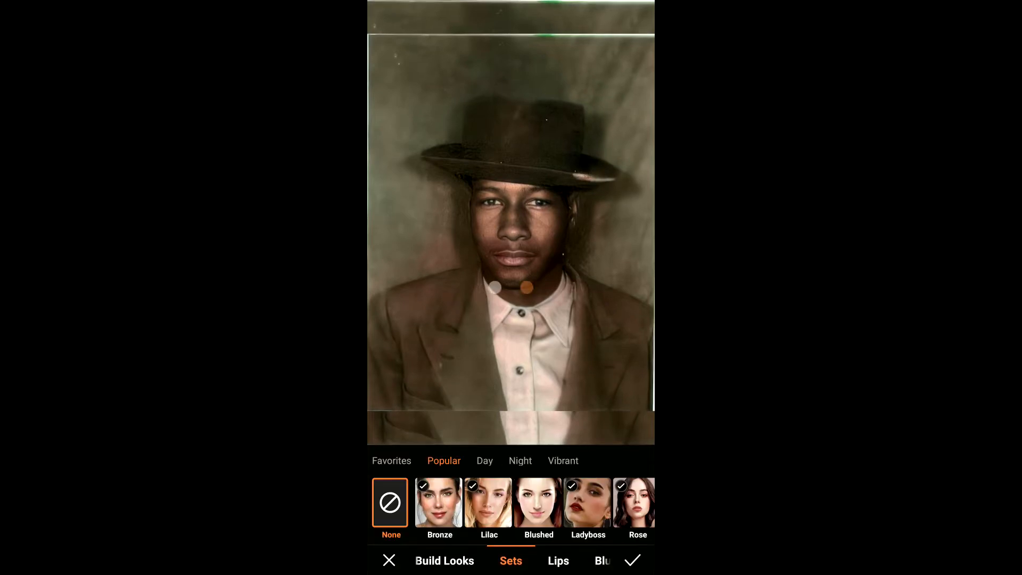
click(558, 561)
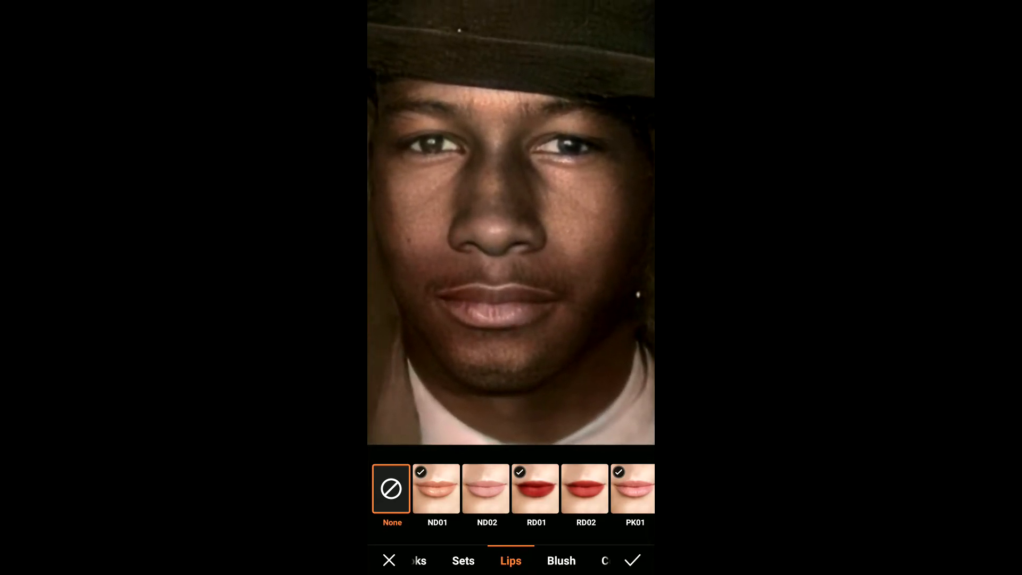
drag(586, 489, 452, 488)
click(551, 489)
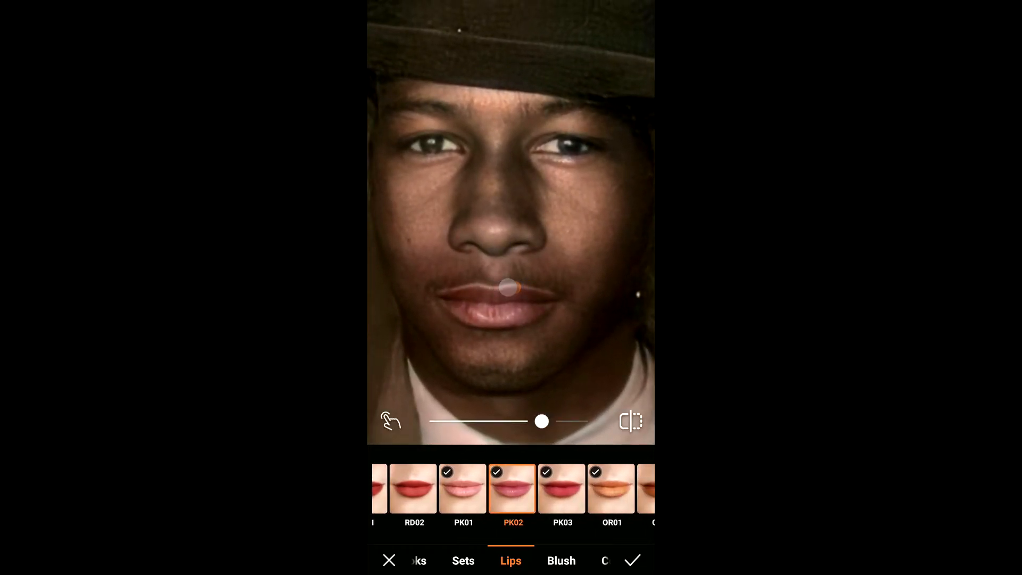
drag(542, 421, 508, 421)
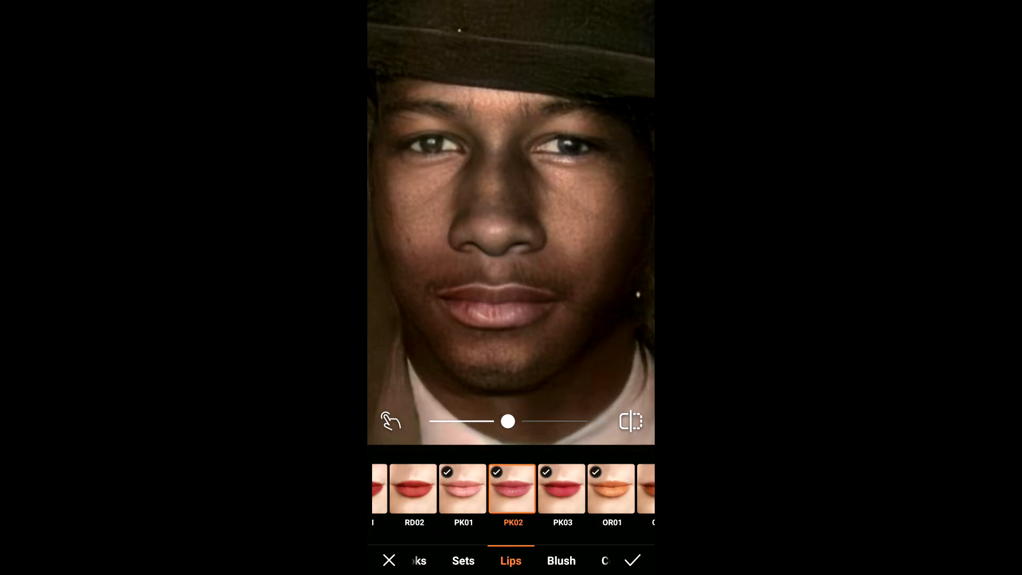
- Apply the Chestnut eye color at slightly raised strength, keep the makeup, and compare the portrait before and after the edits
scroll(511, 560, right, 5)
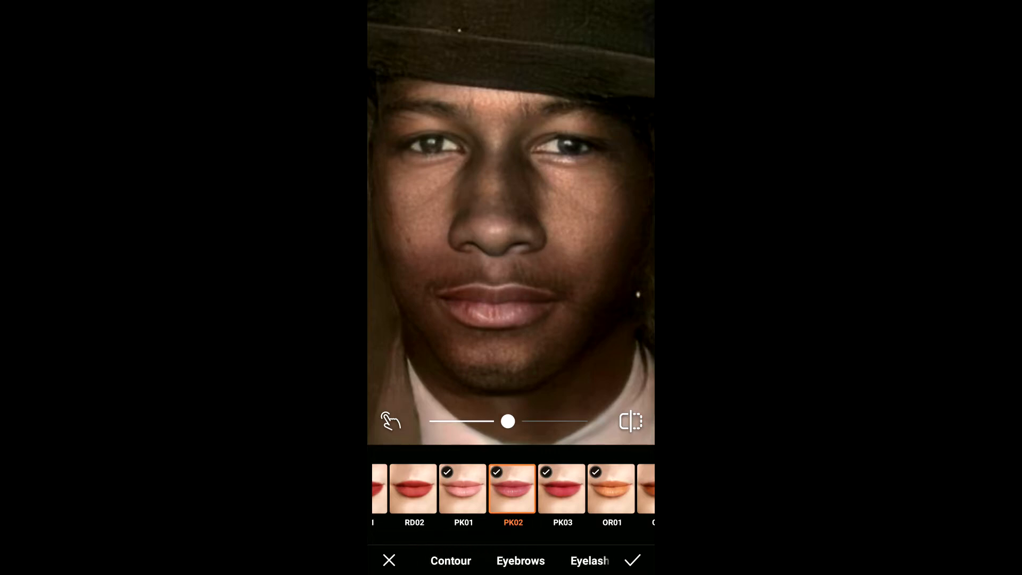
scroll(511, 560, right, 3)
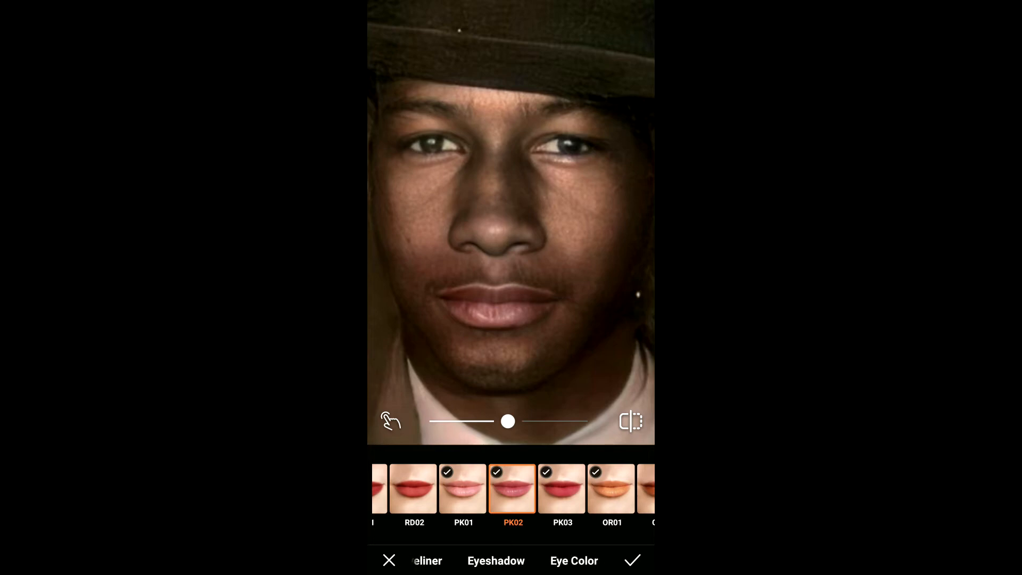
click(574, 560)
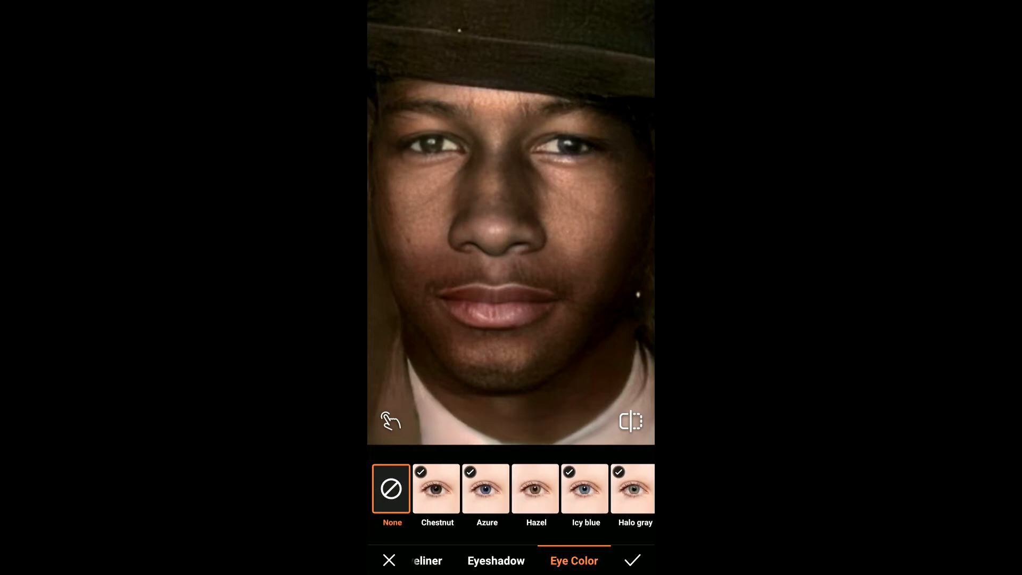
scroll(511, 224, up, 5)
scroll(511, 224, down, 1)
click(436, 489)
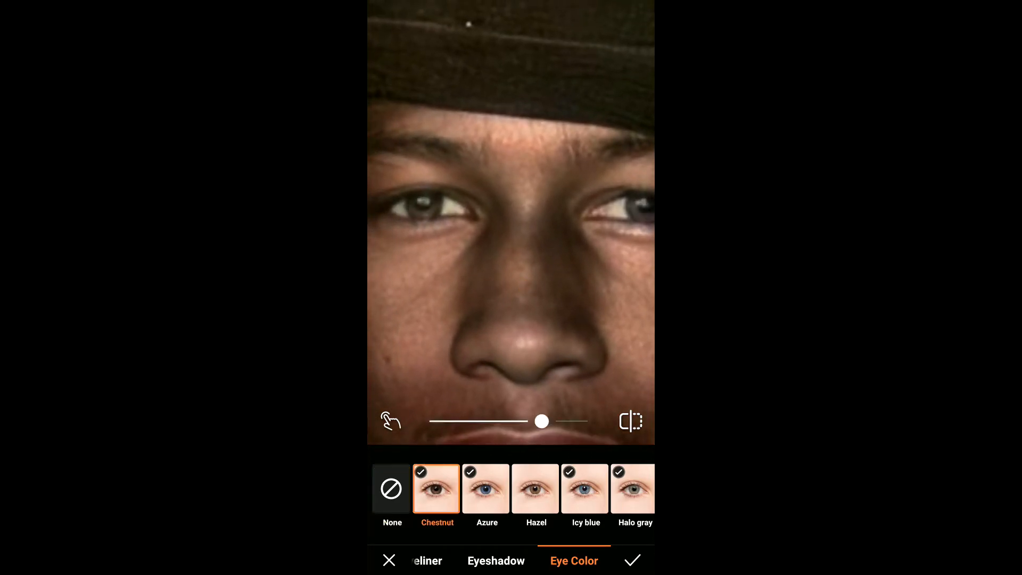
click(631, 421)
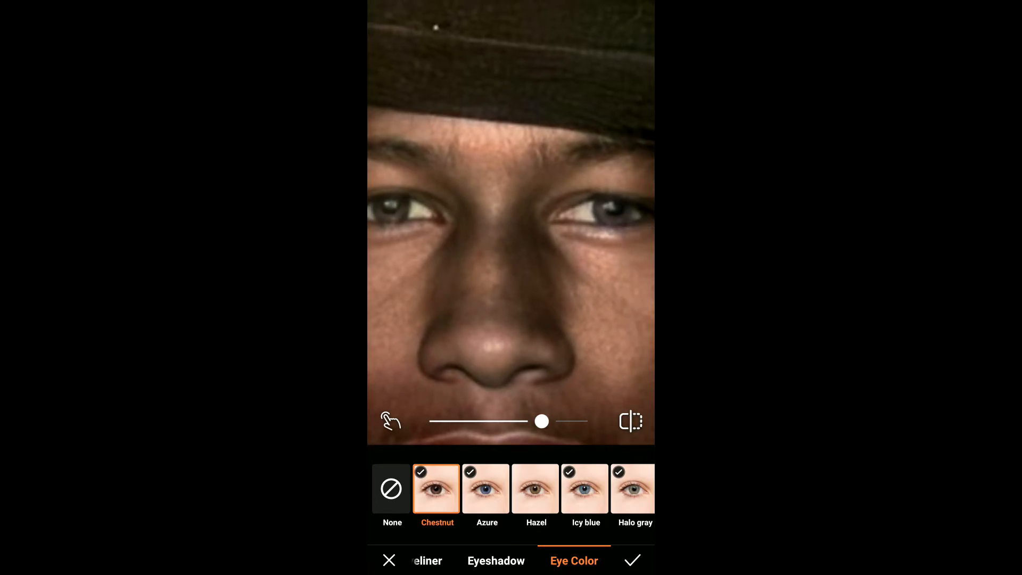
drag(542, 421, 551, 421)
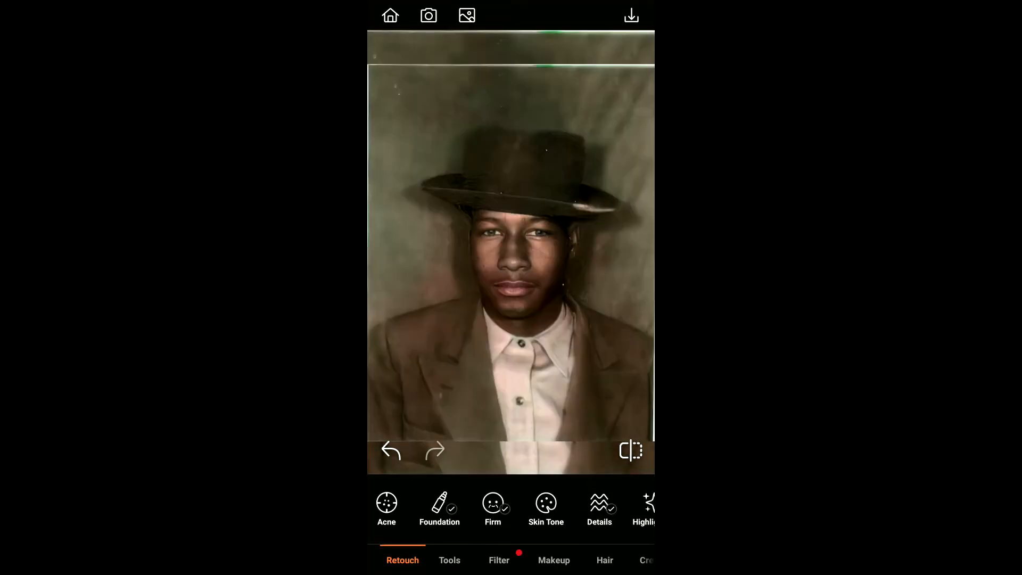
click(631, 450)
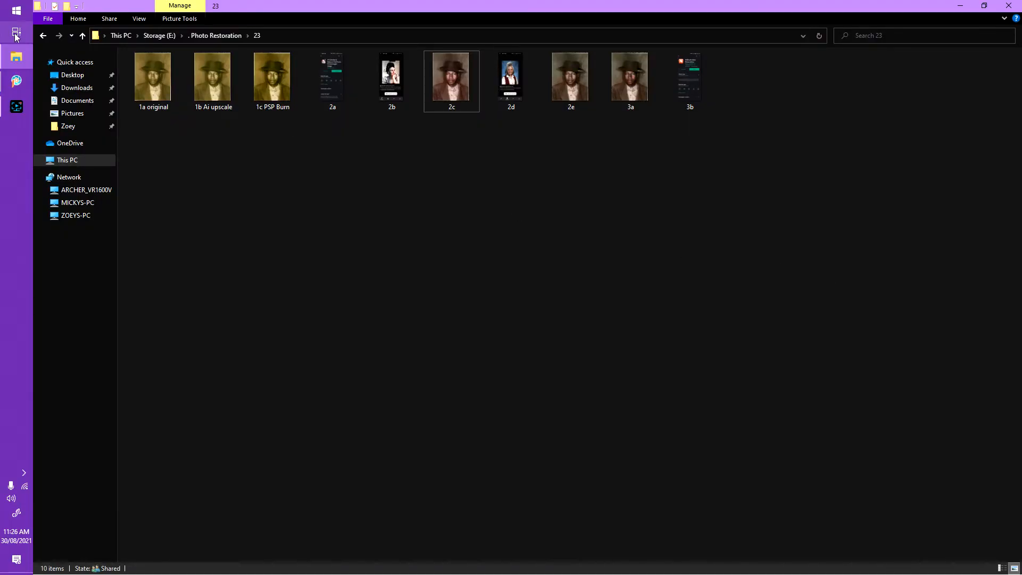
- On the PC, open 1a original from folder 23 in the Photos viewer and review the restoration stages up to 2e
double_click(164, 85)
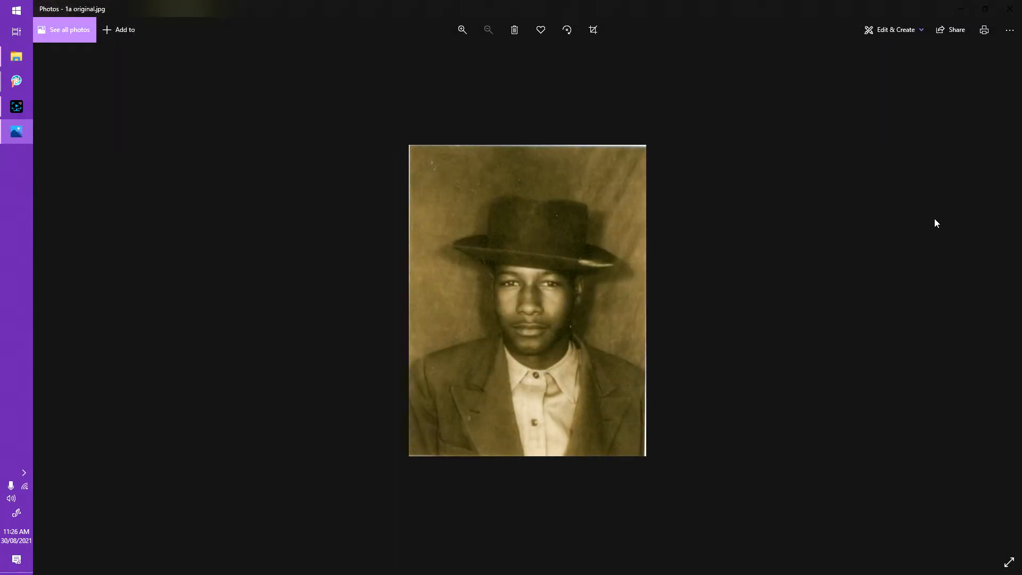
key(Right)
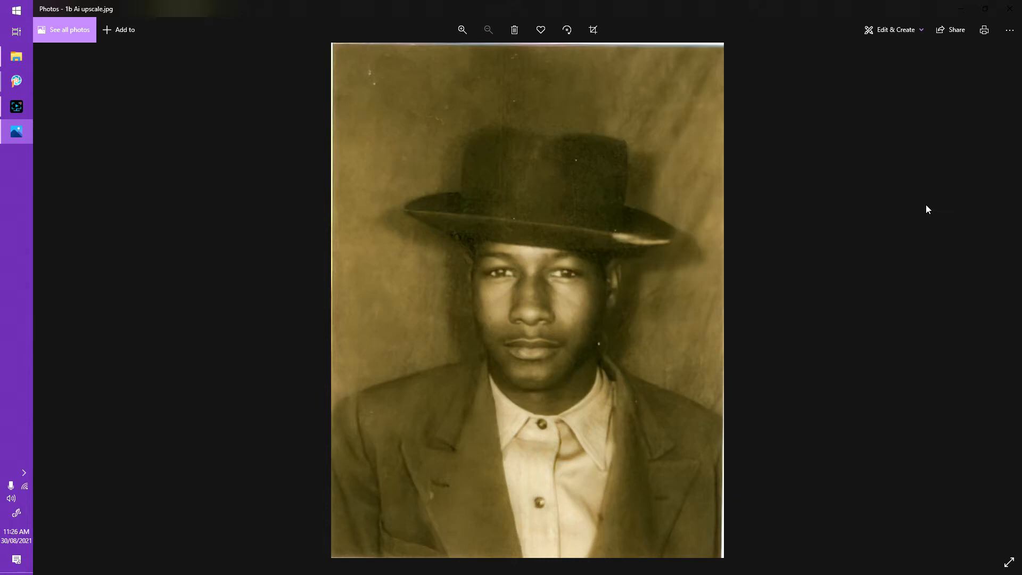
key(Right)
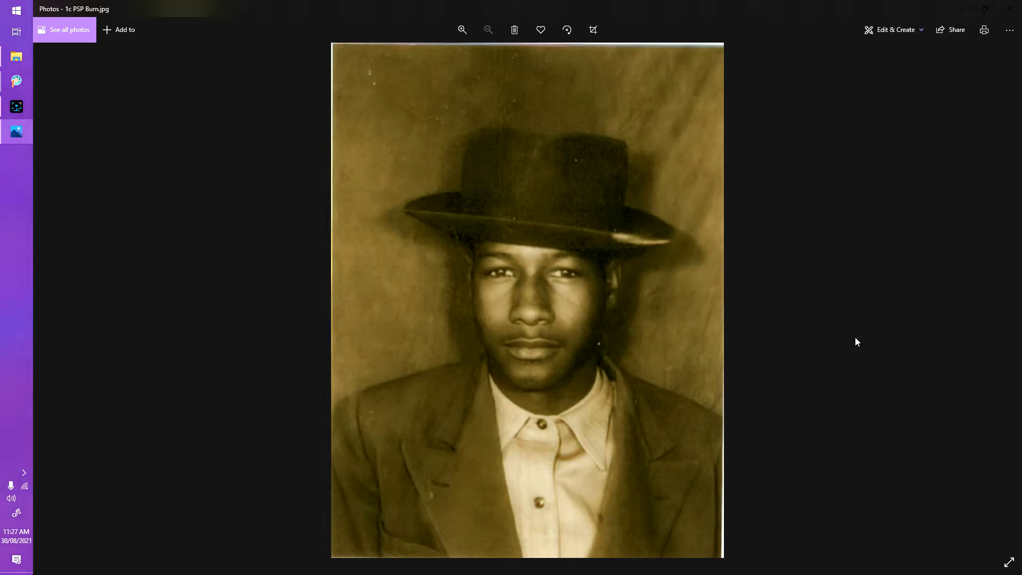
key(Right)
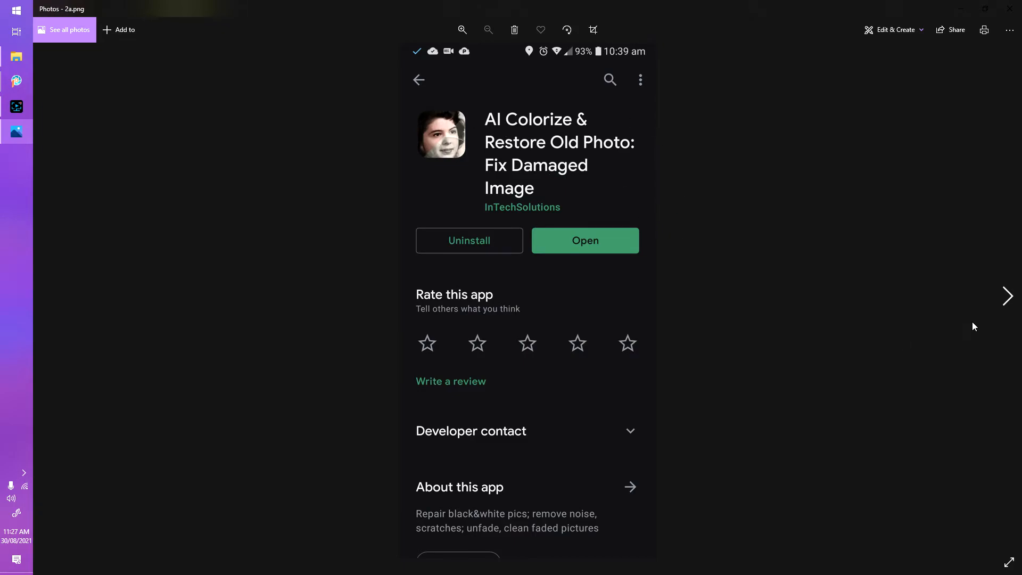
key(Right)
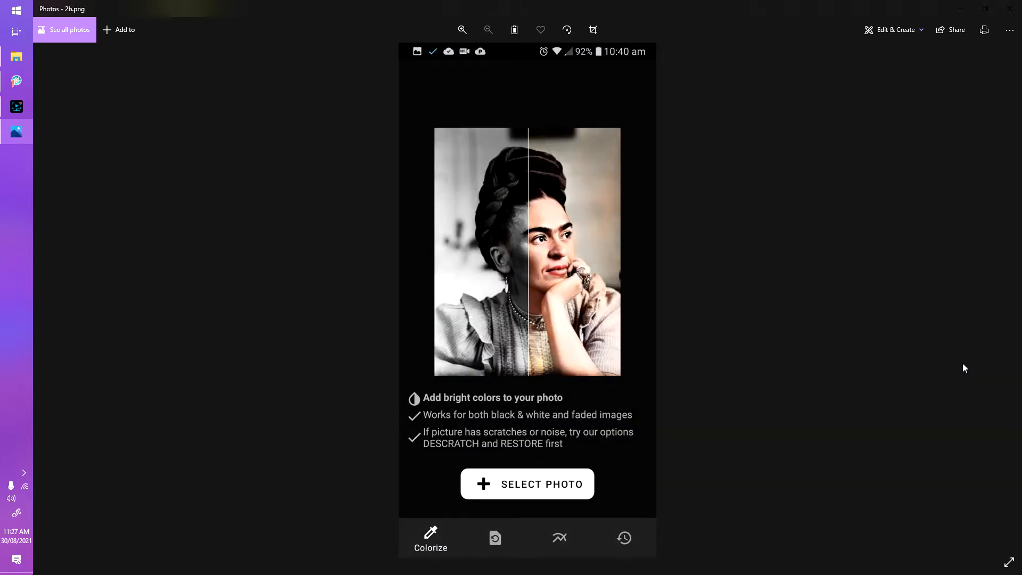
key(Right)
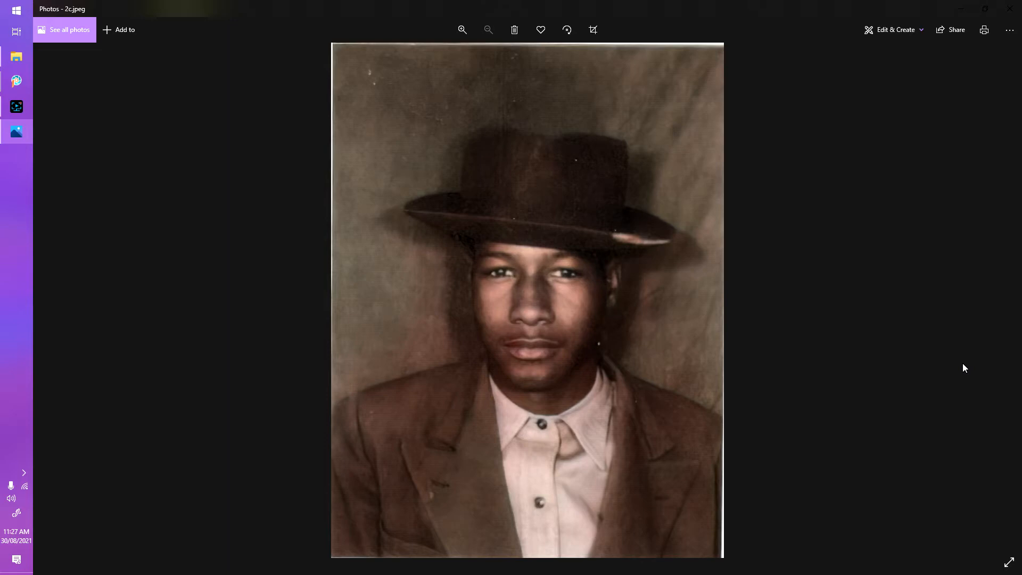
key(Right)
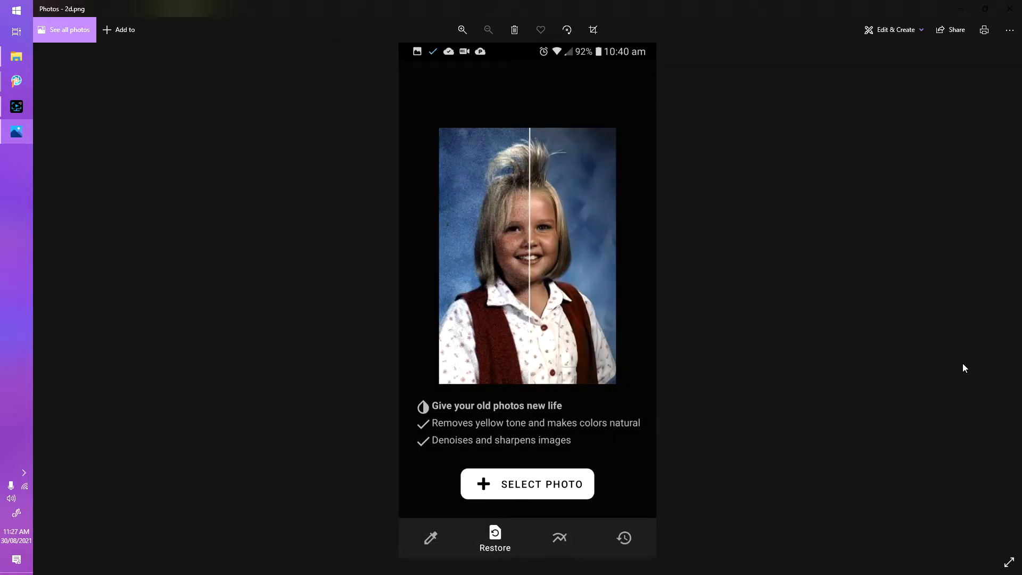
key(Right)
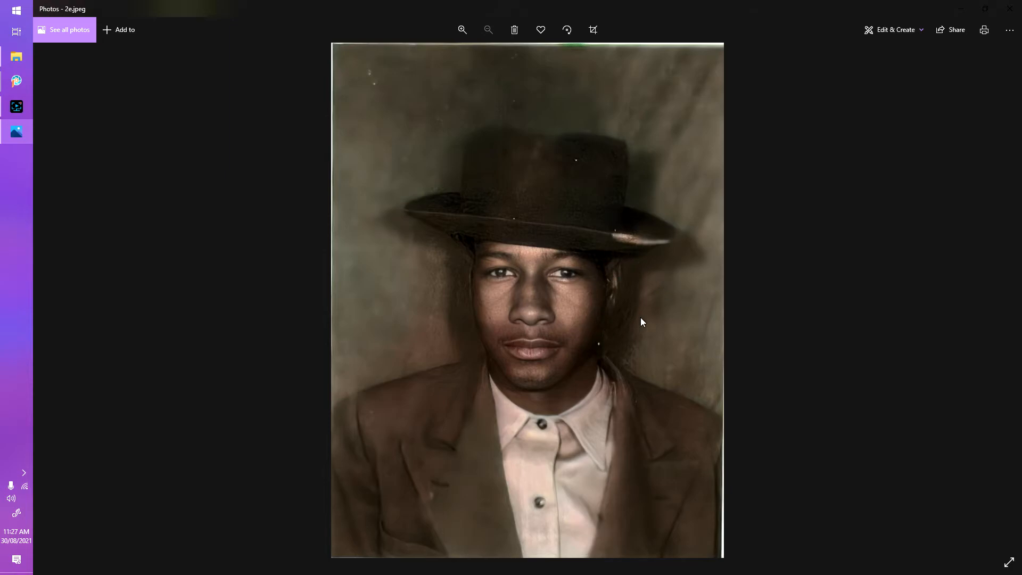
- Compare the colorized 2c, restored 2e and retouched 3a portraits, and view the AirBrush store page in 3b
key(Left)
key(Left)
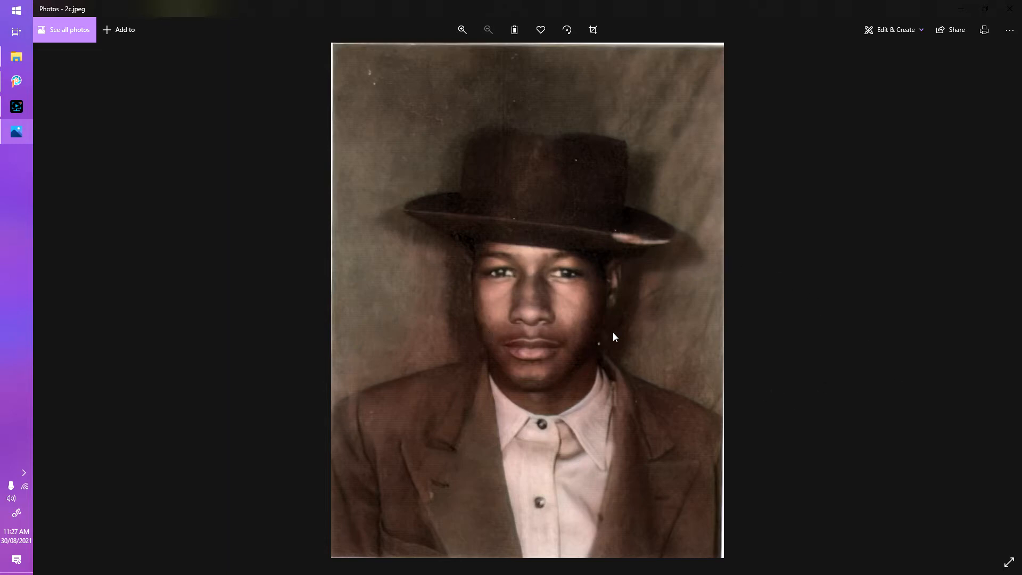
key(Right)
key(Right)
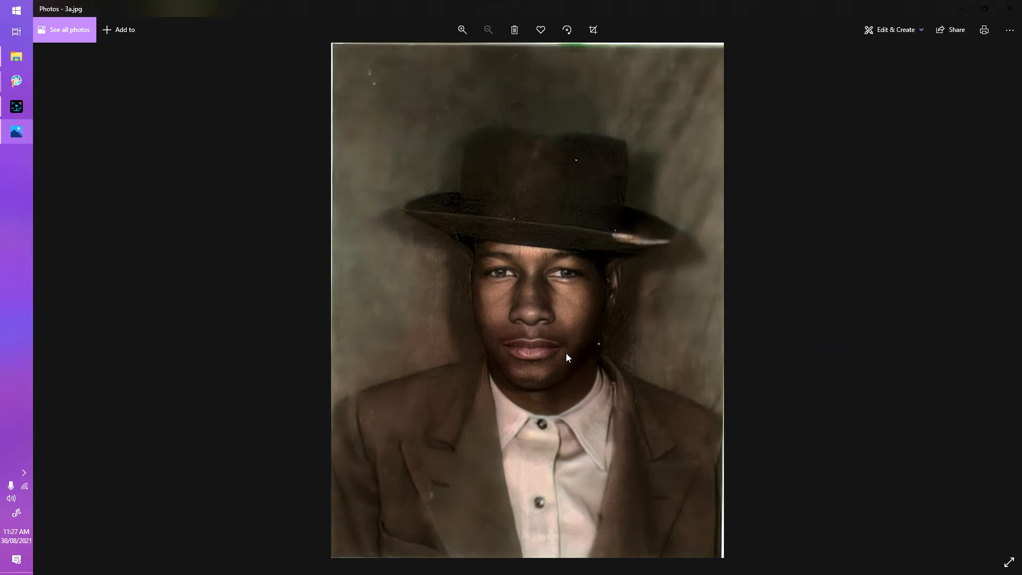
key(Left)
key(Right)
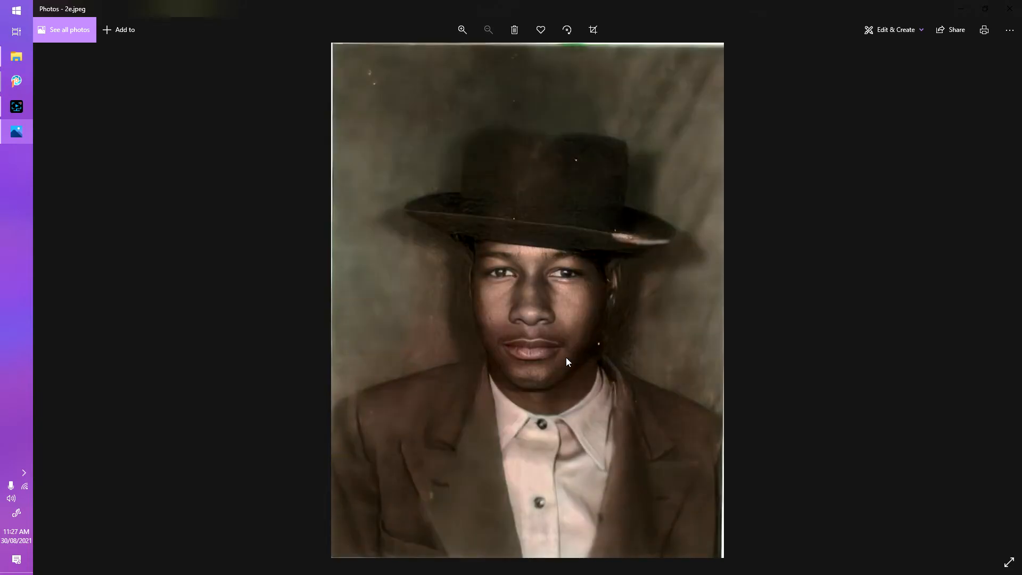
key(Right)
key(Left)
key(Right)
key(Left)
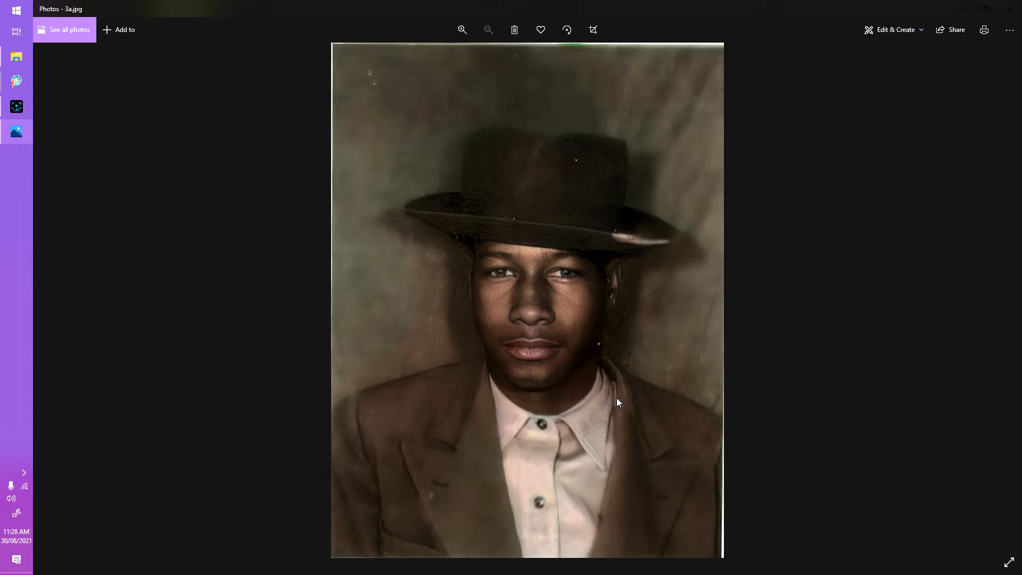
key(Right)
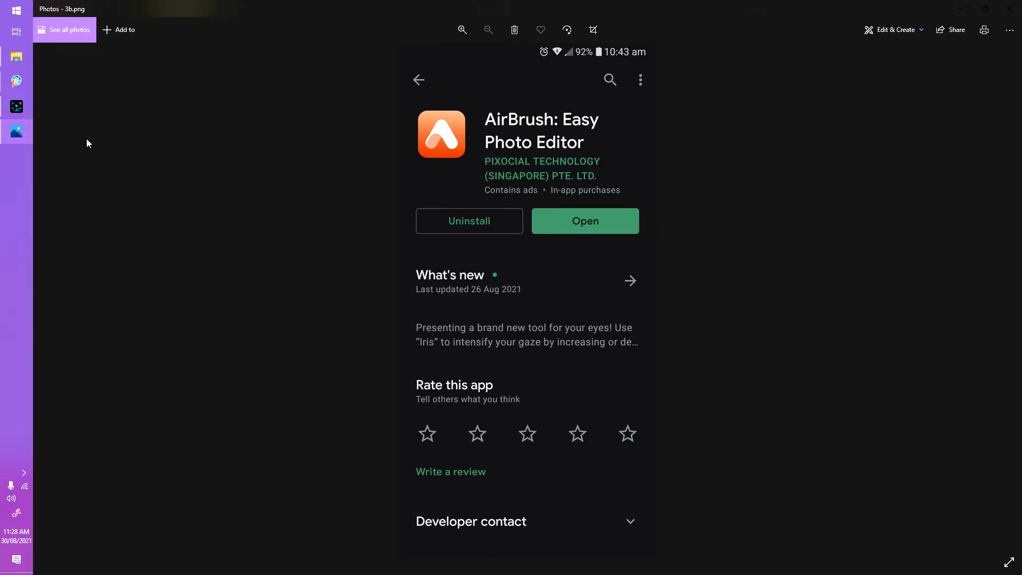
- Switch to PaintShop Pro and compare the retouched 3a portrait with the colorized 2c portrait
mouse_move(22, 83)
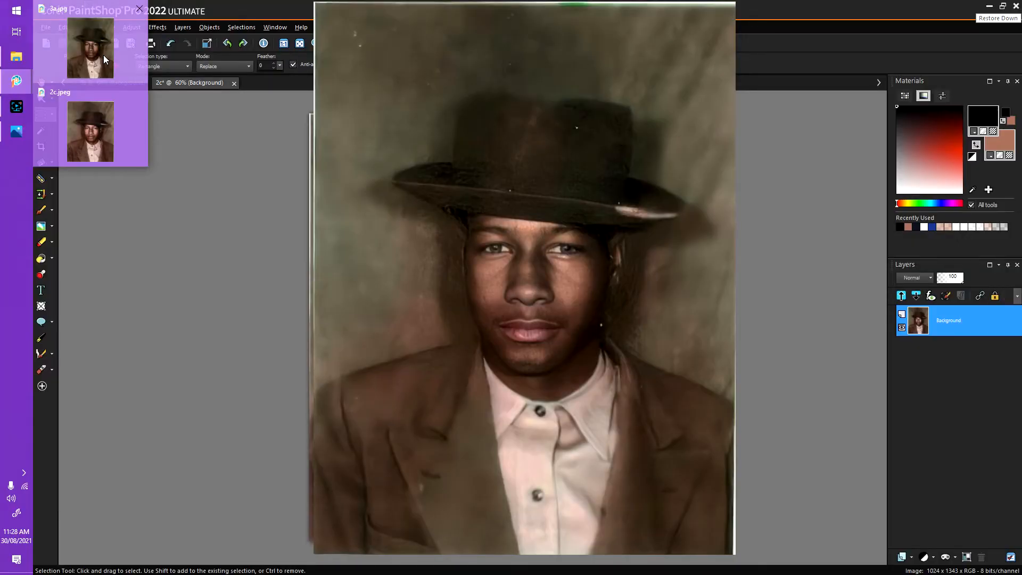
click(103, 55)
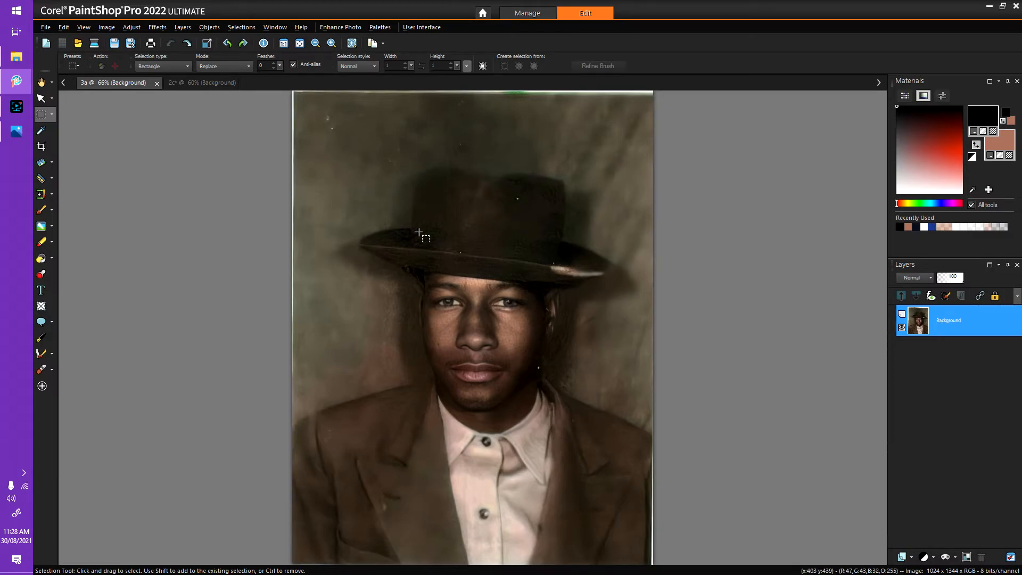
click(203, 84)
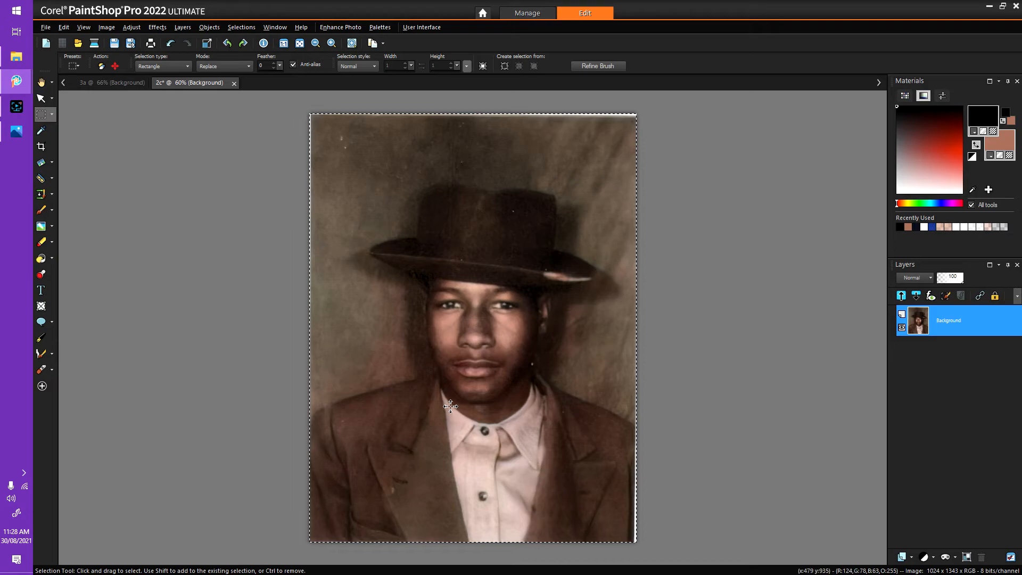
click(106, 83)
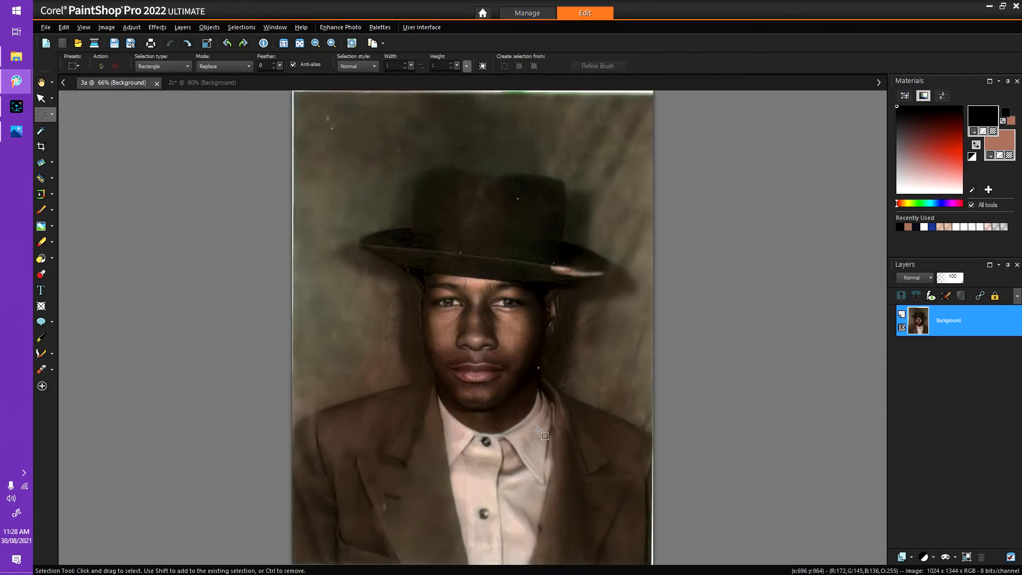
click(193, 84)
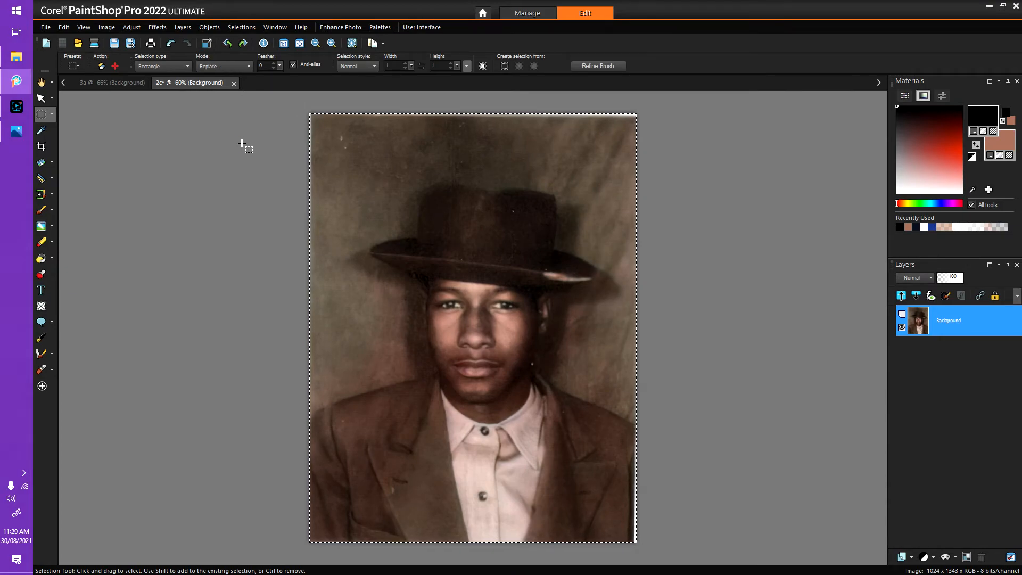
- Paste the copied 2c portrait into the 3a image as a new layer
click(120, 82)
click(63, 28)
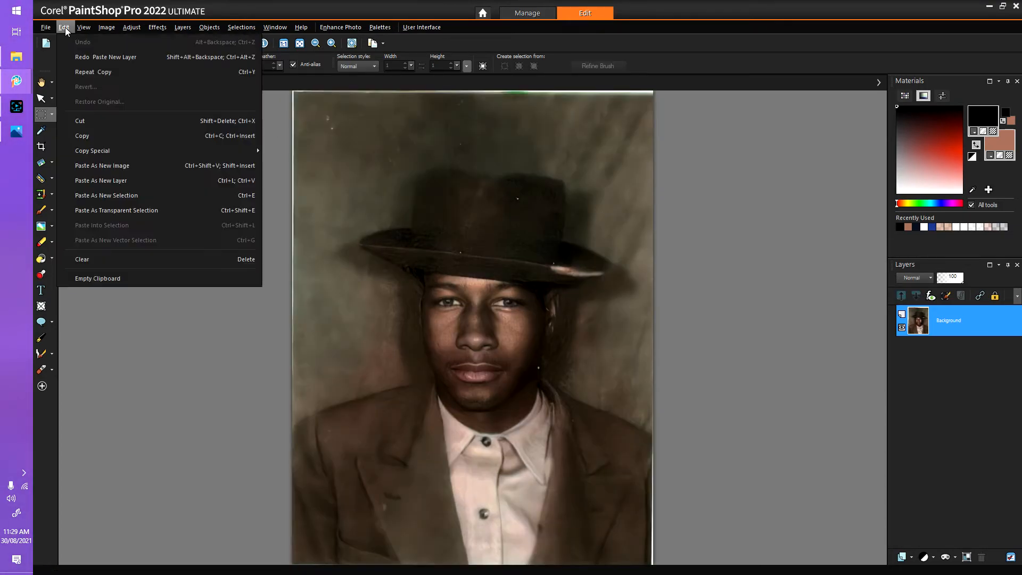
click(124, 180)
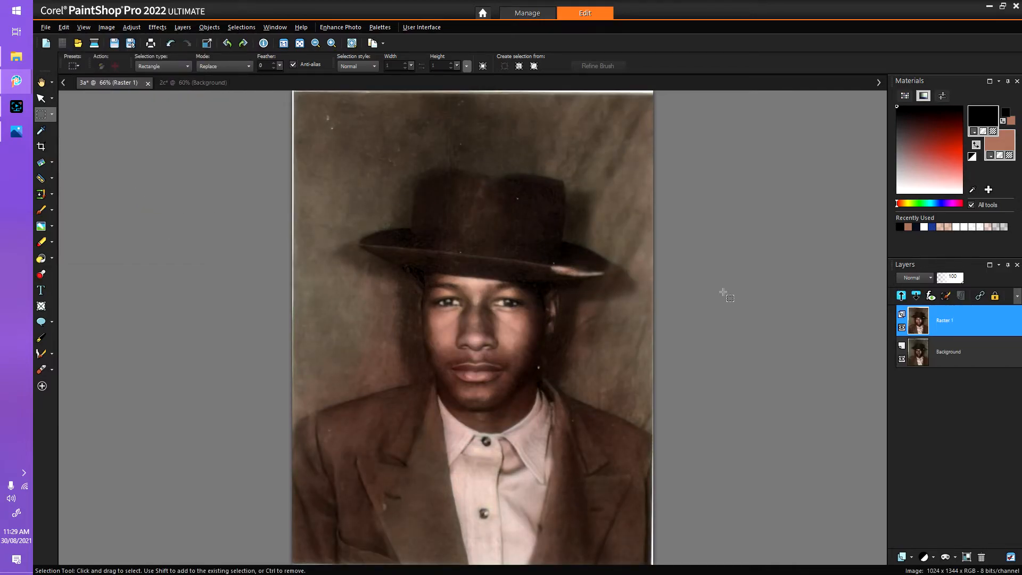
- Select the Background layer of 3a and close the 2c image without saving its changes
click(924, 360)
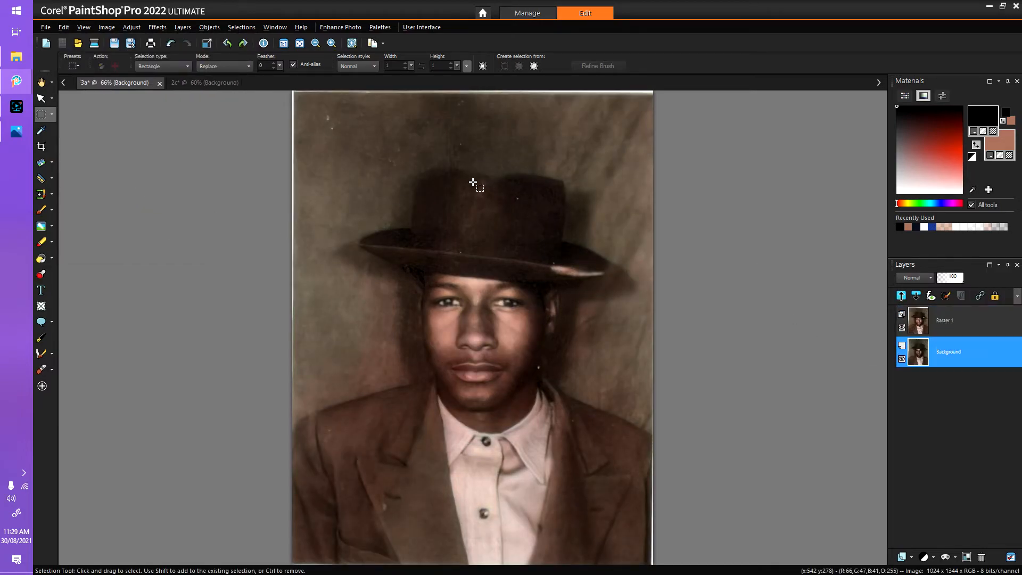
click(198, 81)
click(235, 85)
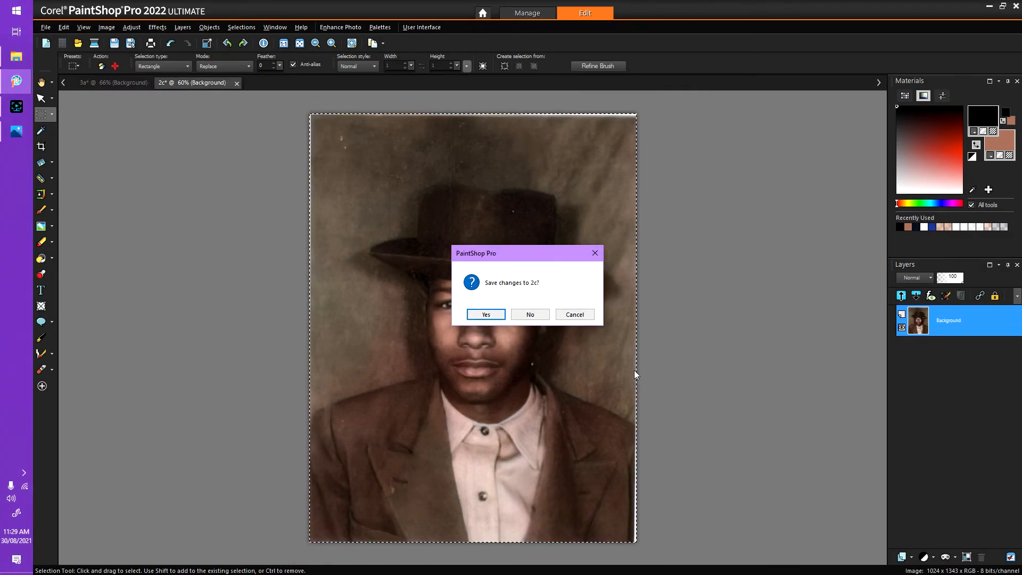
click(529, 316)
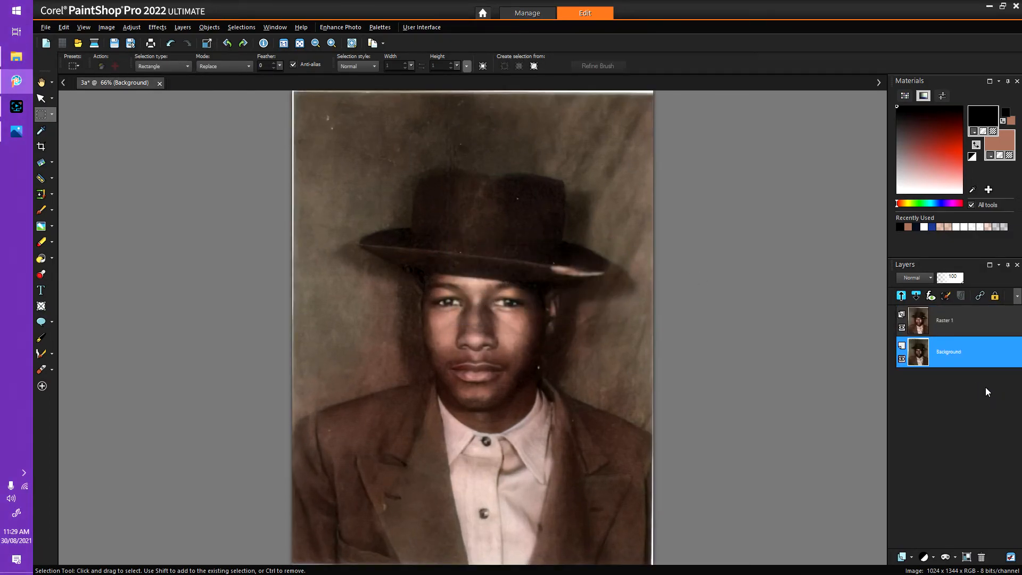
- Promote the Background layer of 3a to a regular layer and move it above the pasted Raster 1 layer
right_click(925, 351)
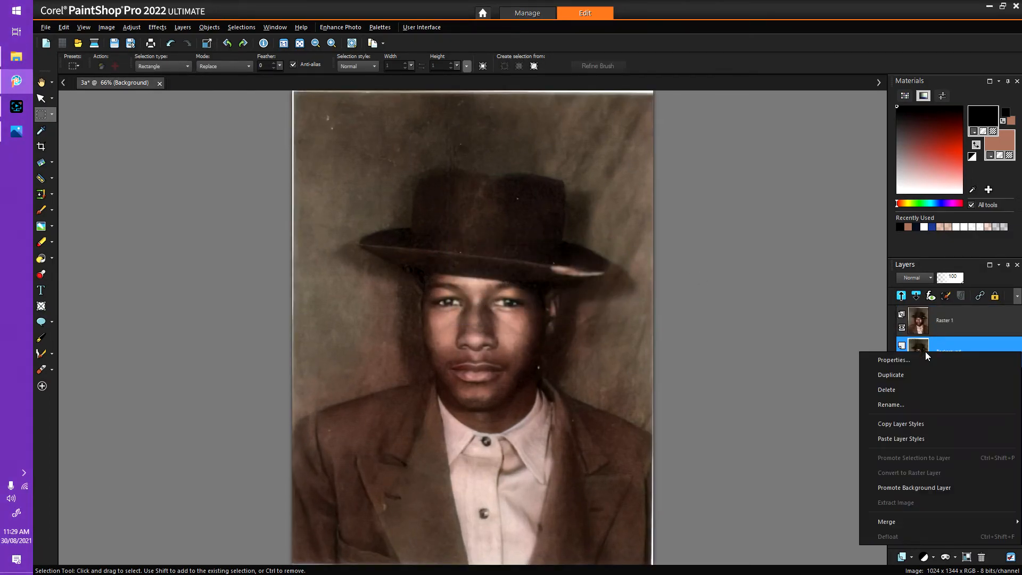
click(938, 487)
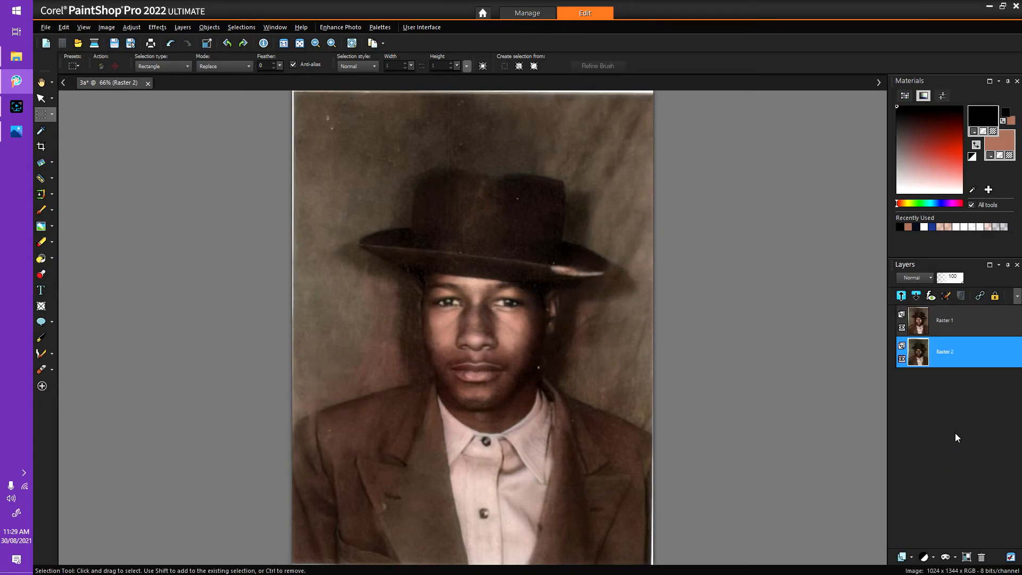
drag(927, 354, 925, 317)
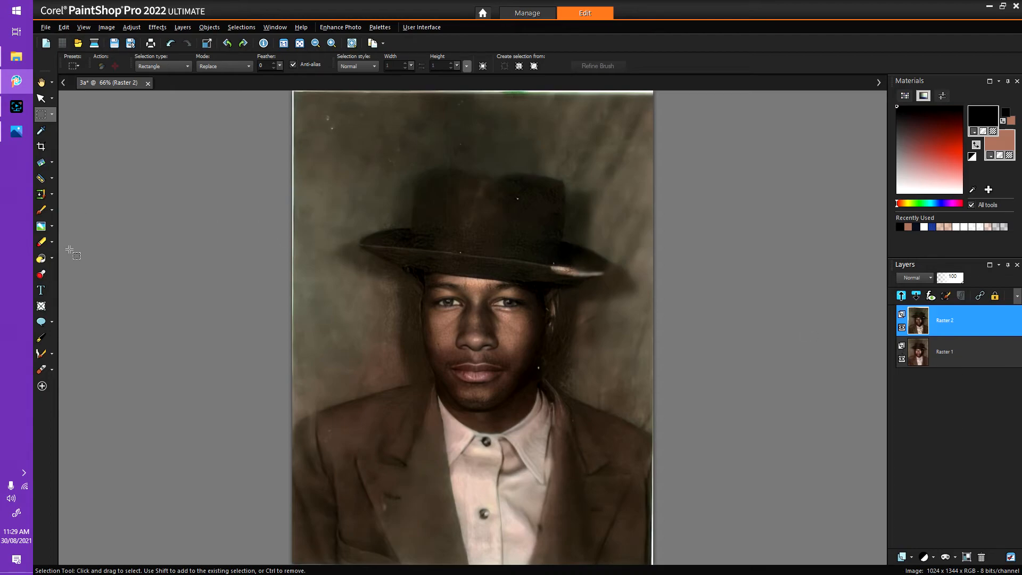
- Set the Eraser to size 60 and erase the hat and the area around it from the upper layer
click(41, 242)
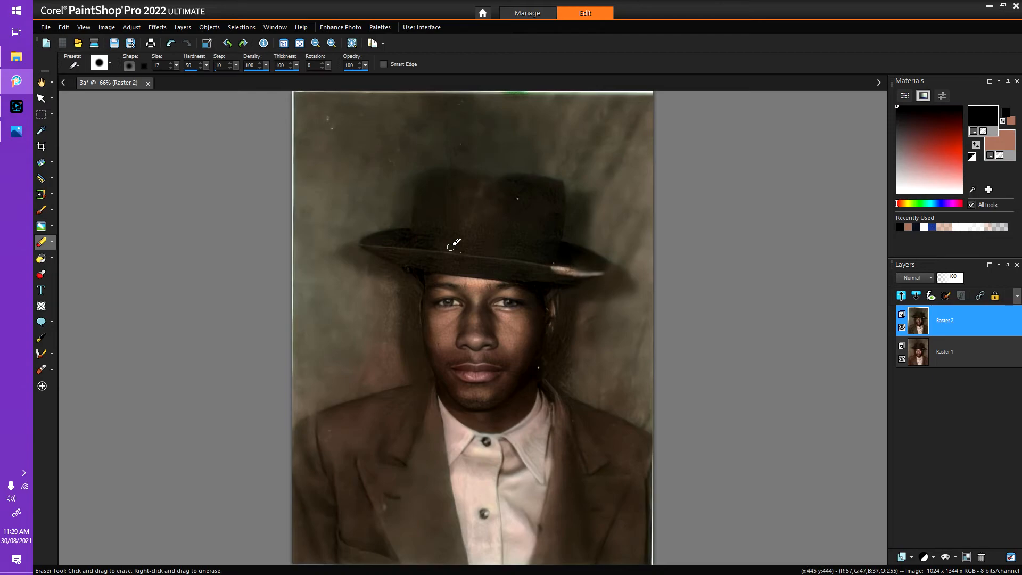
scroll(157, 65, up, 7)
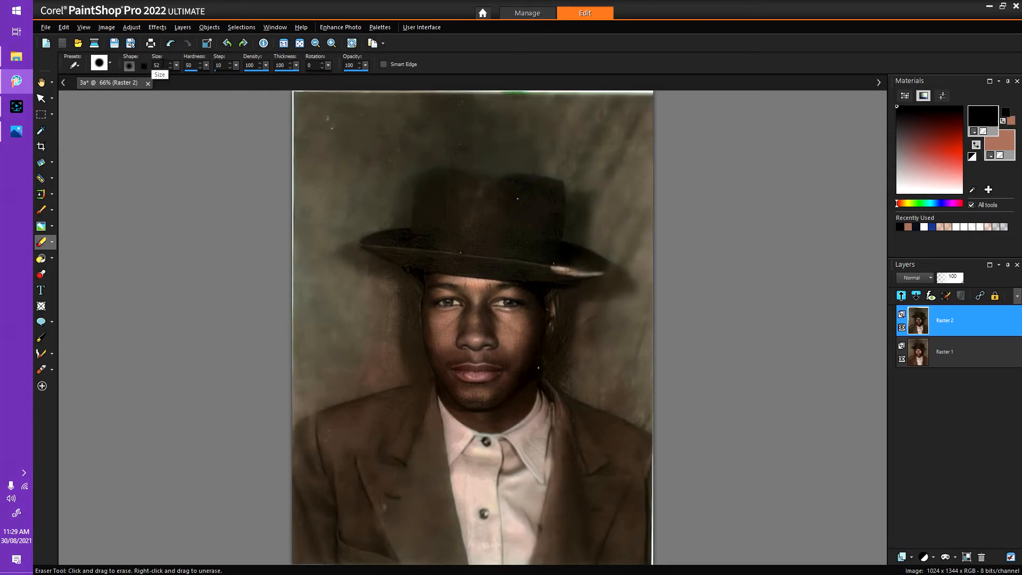
scroll(157, 65, up, 3)
click(501, 186)
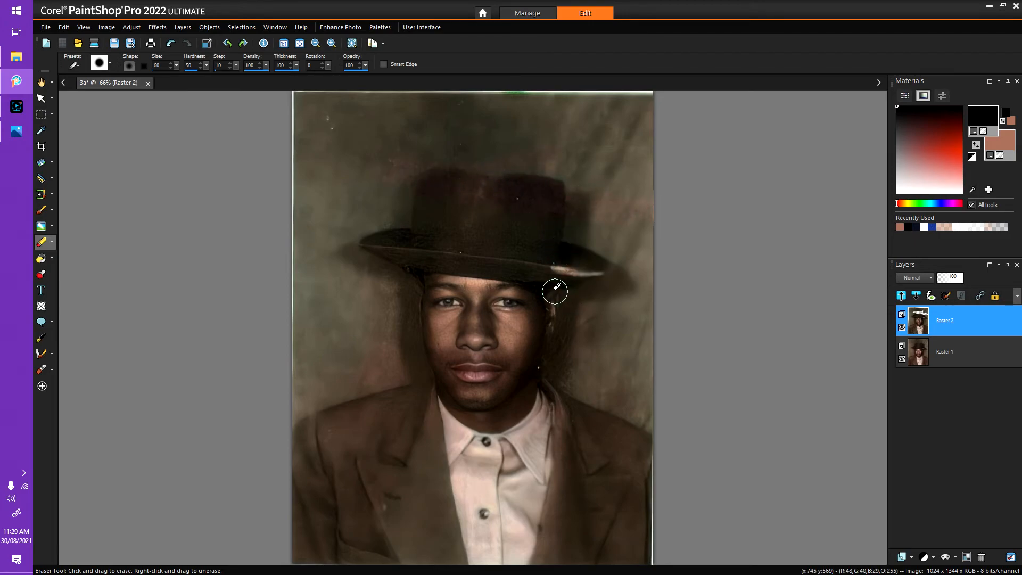
mouse_move(557, 302)
mouse_down()
mouse_move(543, 420)
mouse_move(503, 446)
mouse_move(476, 445)
mouse_move(433, 417)
mouse_move(406, 293)
mouse_move(360, 252)
mouse_move(356, 229)
mouse_move(402, 213)
mouse_move(349, 228)
mouse_up()
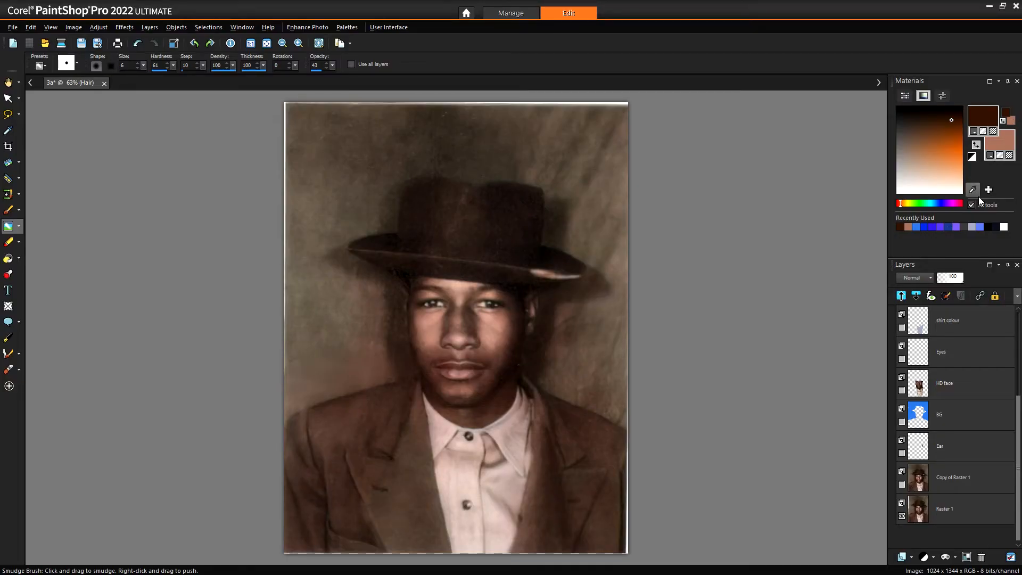
- Show the HD face layer and inspect its cutout by hiding the Raster 1 layer and restoring it
drag(935, 393, 917, 398)
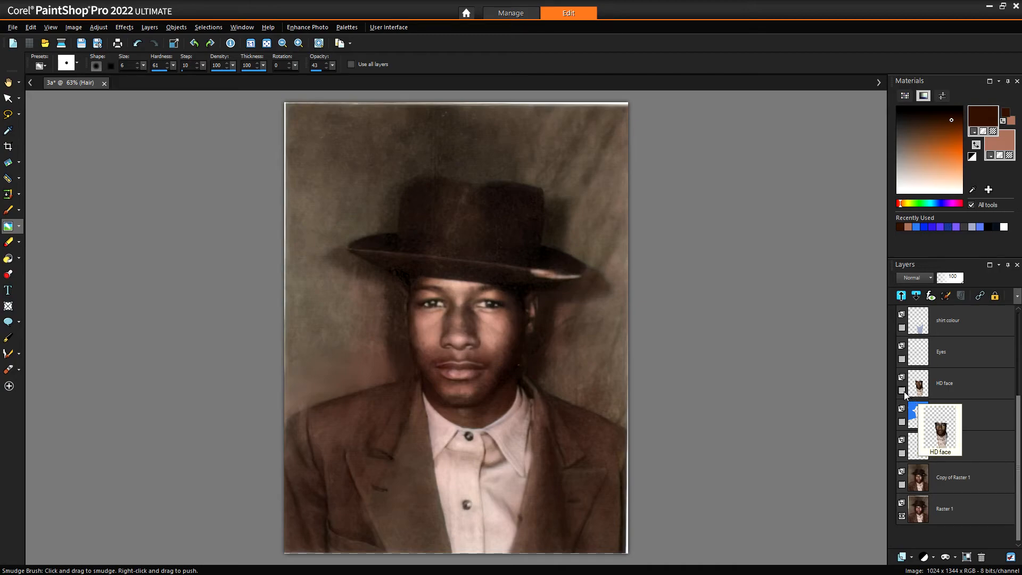
click(903, 391)
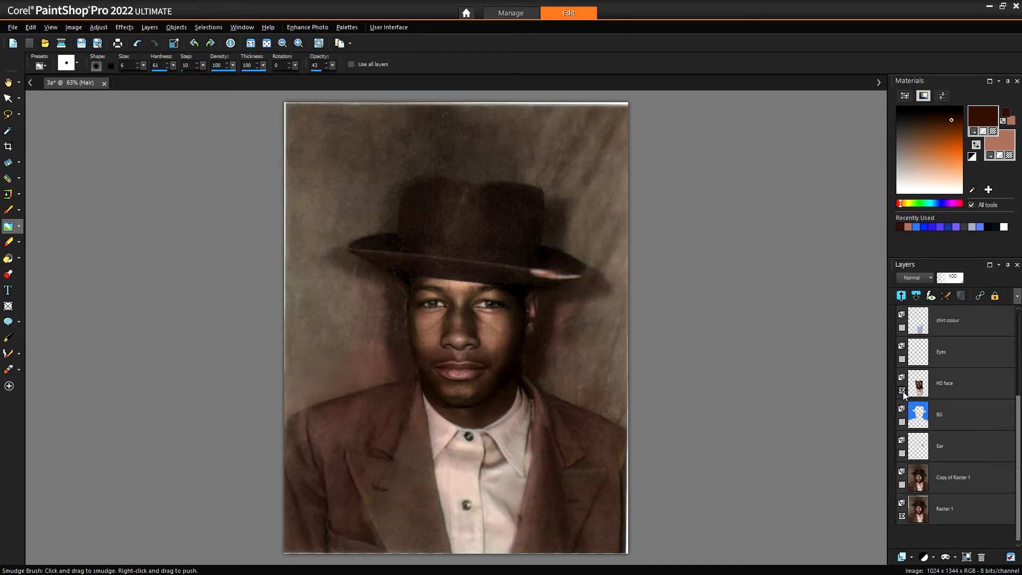
click(901, 517)
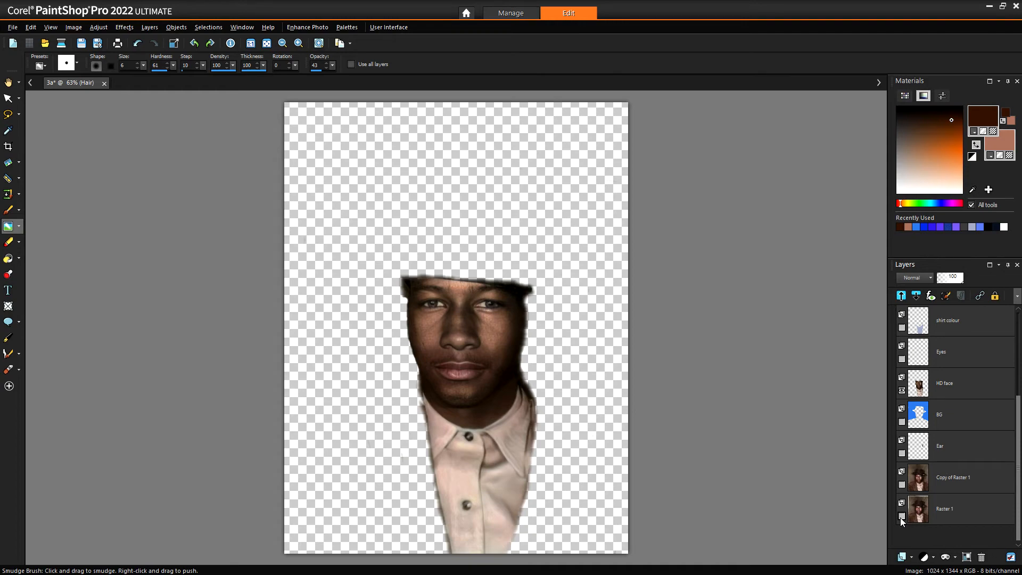
click(900, 516)
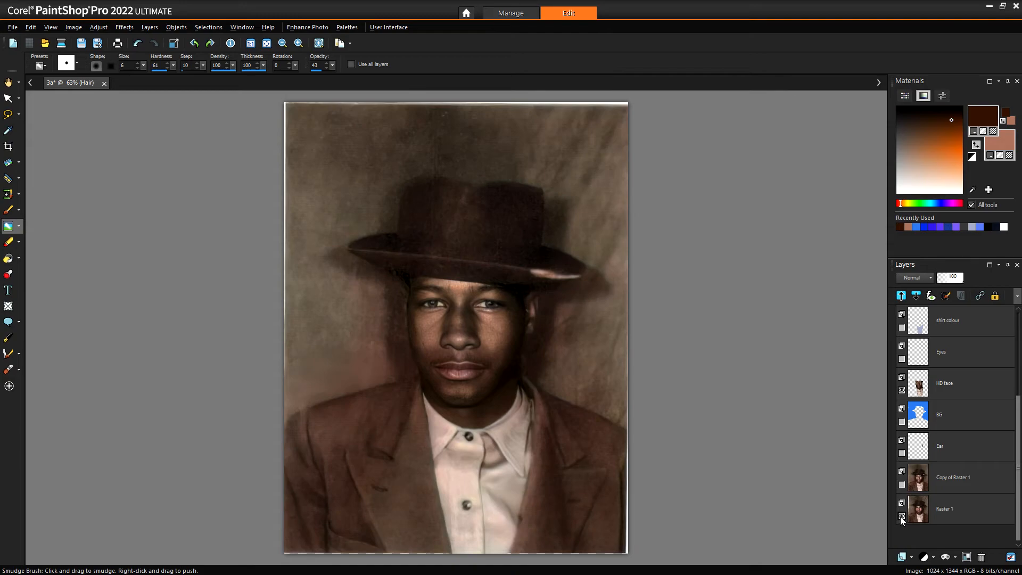
mouse_move(914, 514)
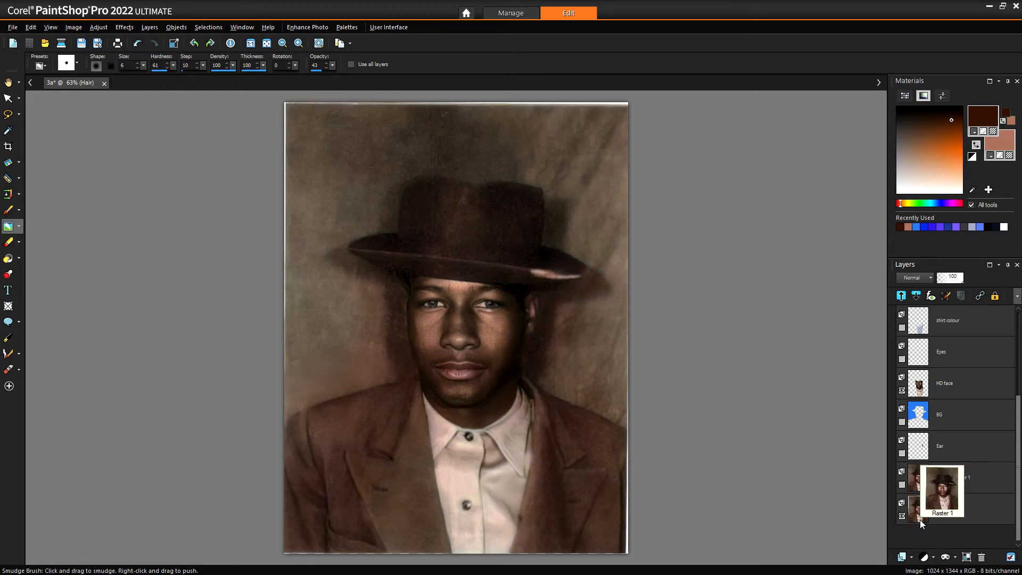
- Show the Copy of Raster 1 layer, examining the background and jacket texture up close with the layer hidden before turning it back on
click(901, 485)
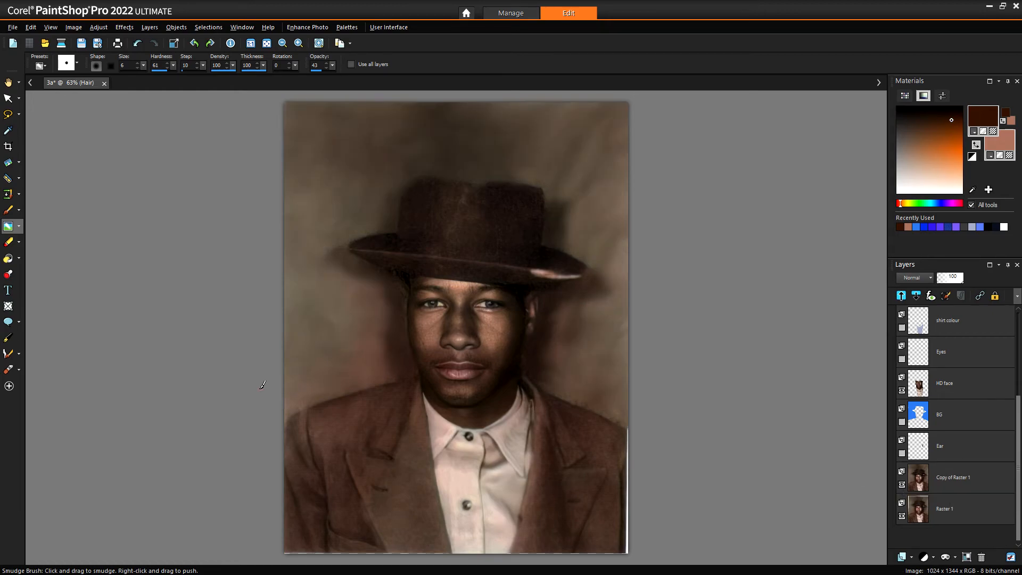
scroll(371, 359, up, 3)
scroll(371, 359, up, 1)
click(902, 485)
scroll(351, 350, up, 1)
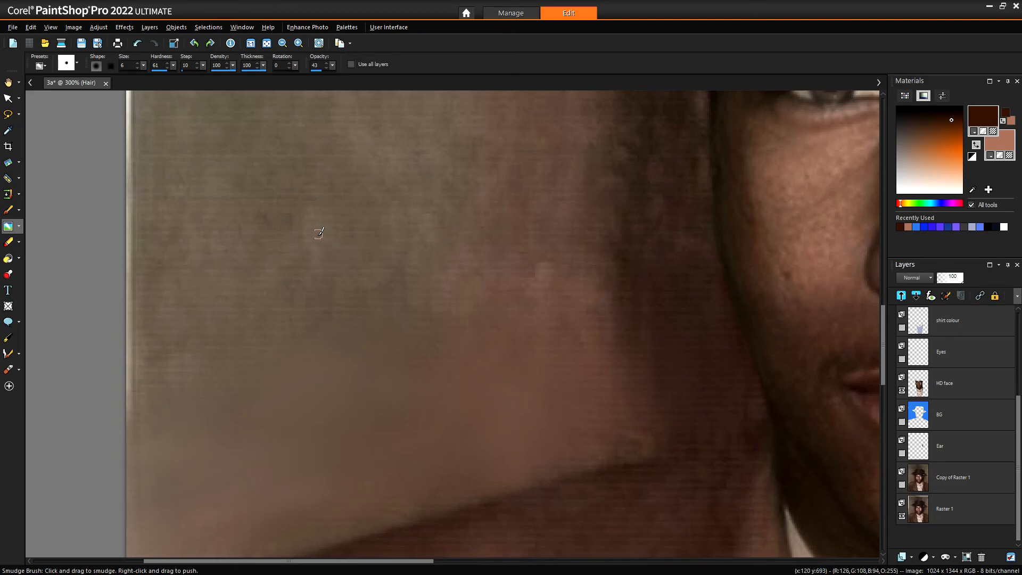
scroll(240, 258, up, 1)
scroll(319, 309, down, 6)
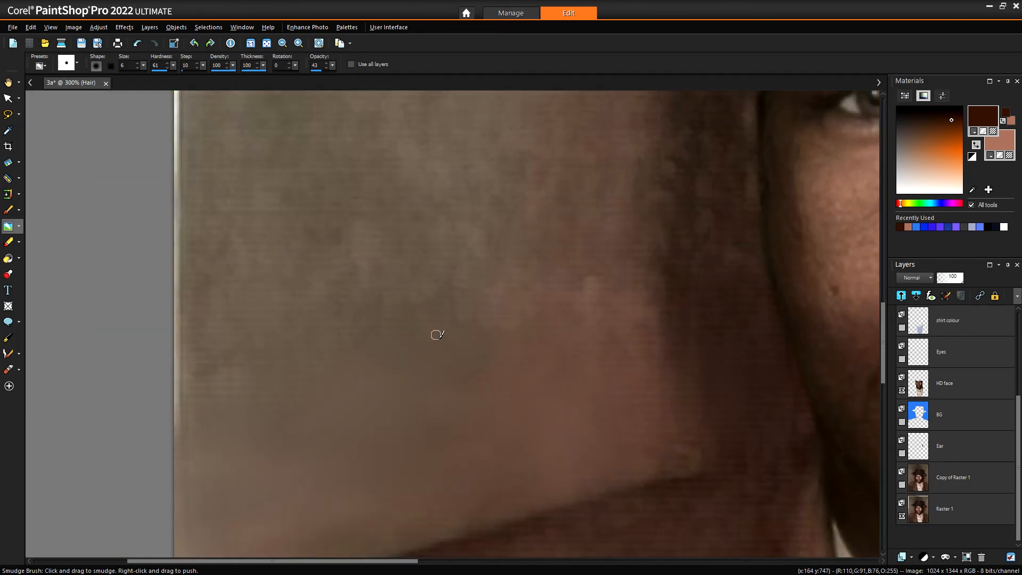
scroll(423, 486, up, 5)
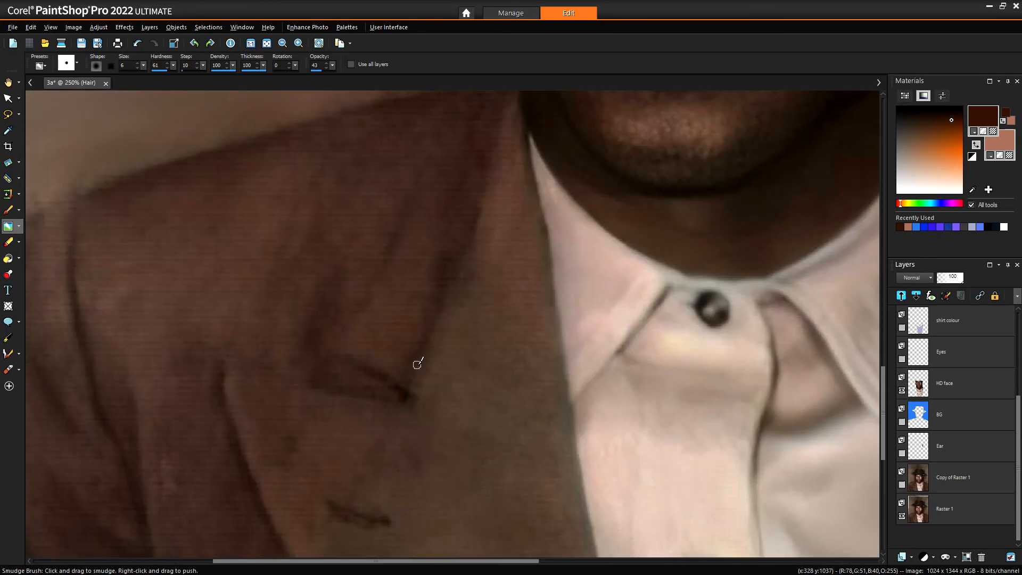
click(900, 484)
scroll(596, 362, down, 4)
scroll(589, 289, down, 1)
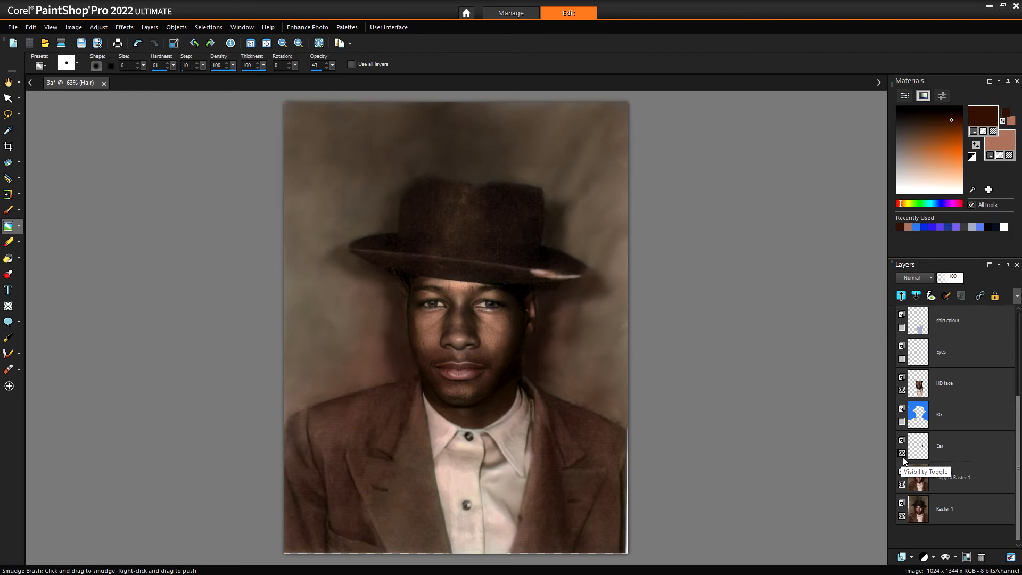
- Show the Ear layer and the blue BG layer over the portrait
mouse_move(914, 459)
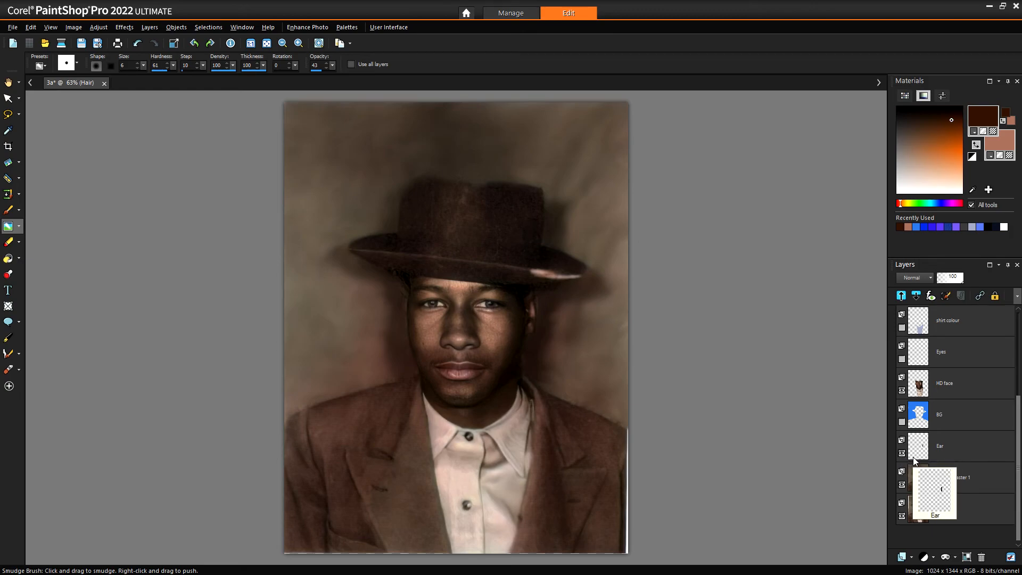
click(903, 454)
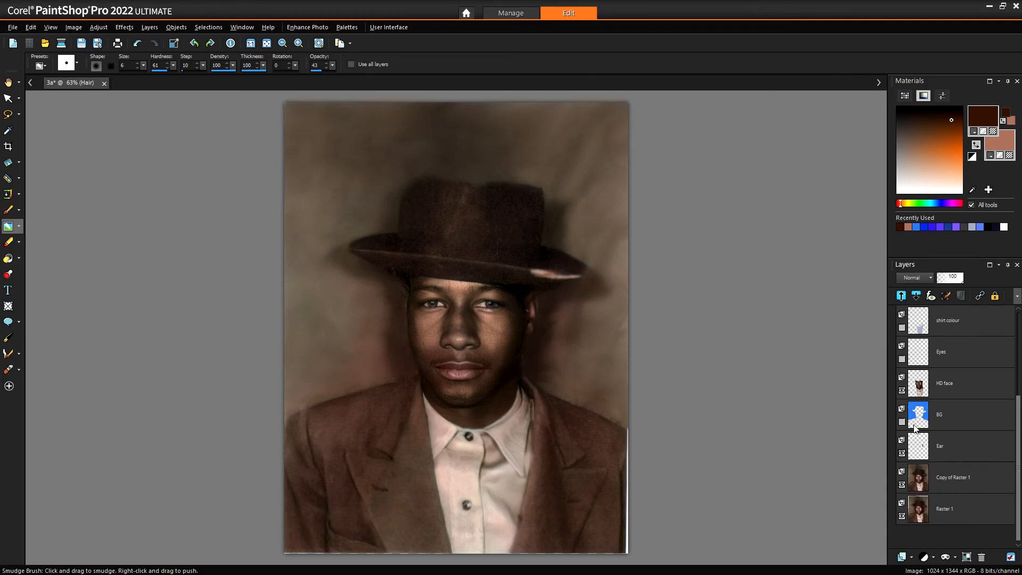
click(903, 422)
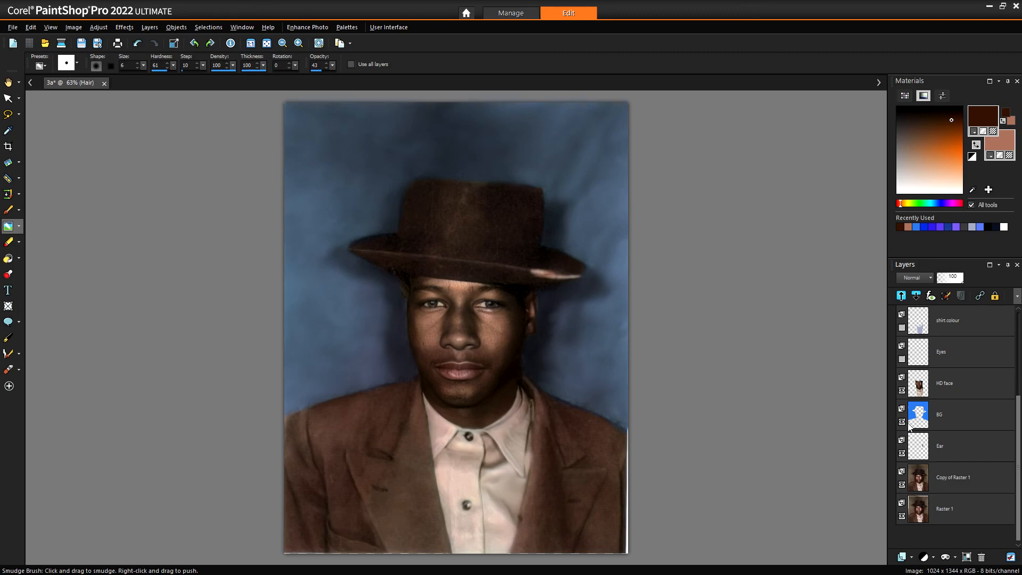
- Show the Eyes layer and compare the irises up close with the layer off and on, leaving it on
scroll(908, 424, up, 1)
scroll(909, 423, up, 1)
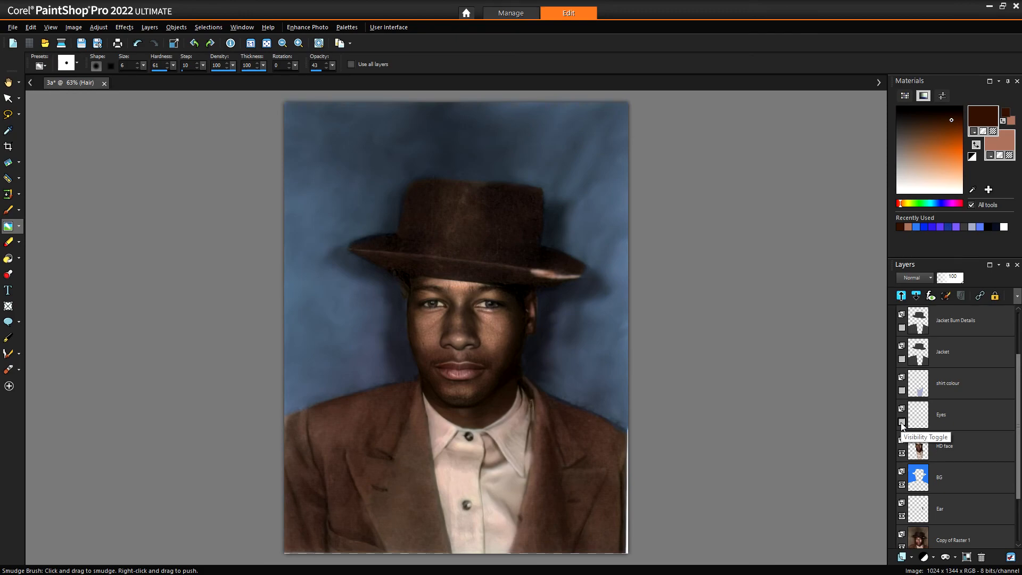
click(902, 422)
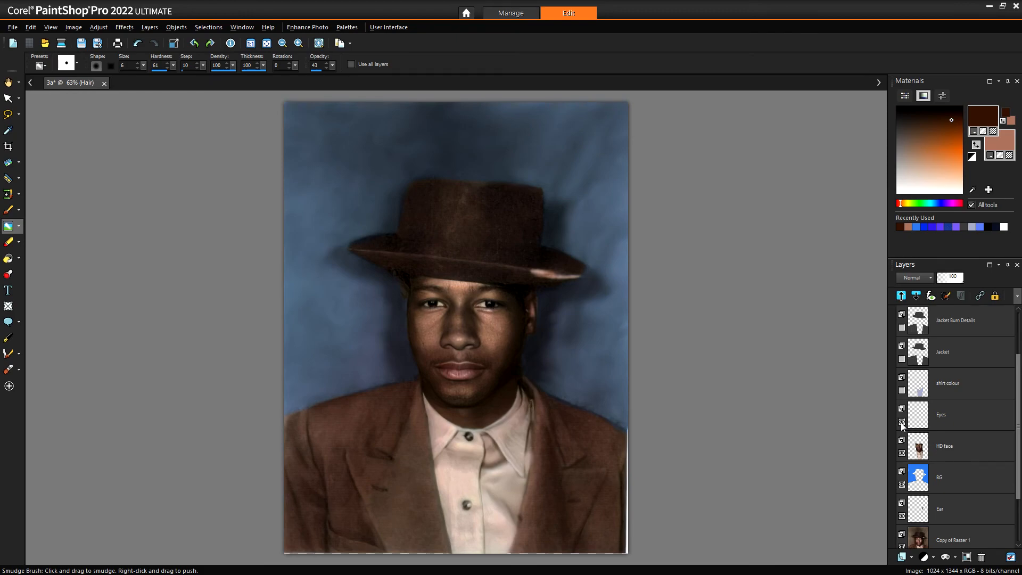
scroll(442, 326, up, 3)
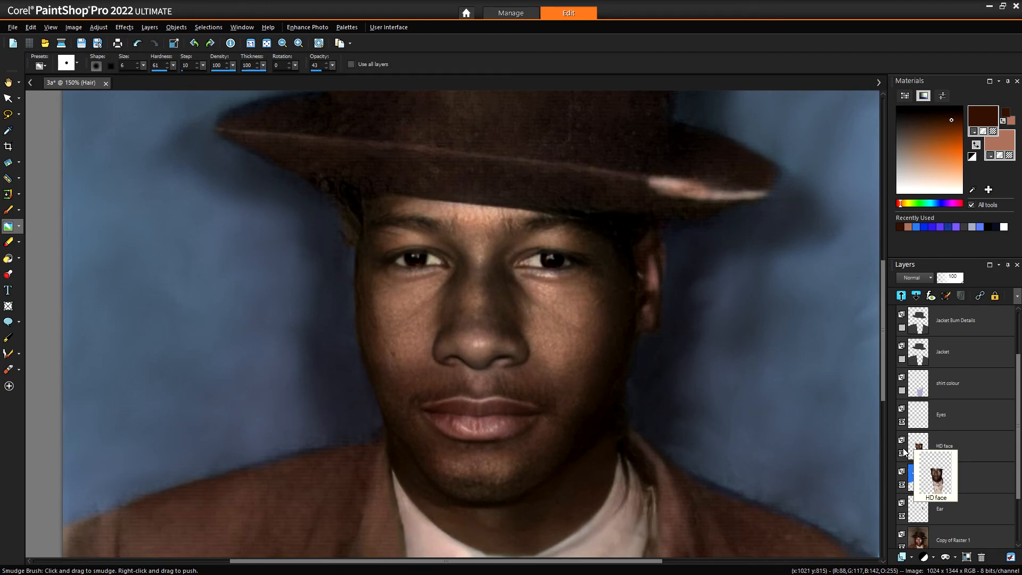
click(902, 422)
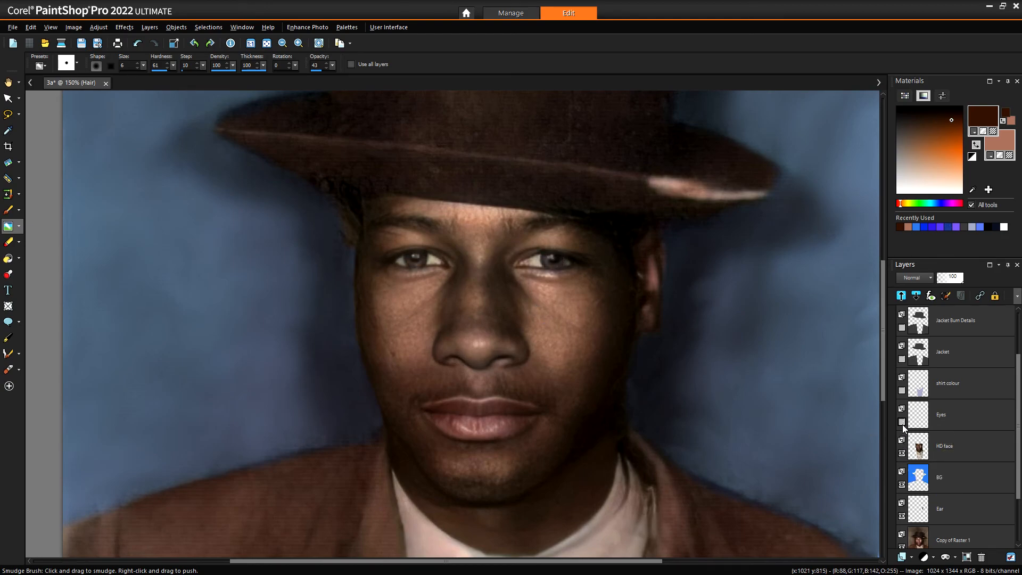
click(902, 422)
scroll(903, 423, down, 1)
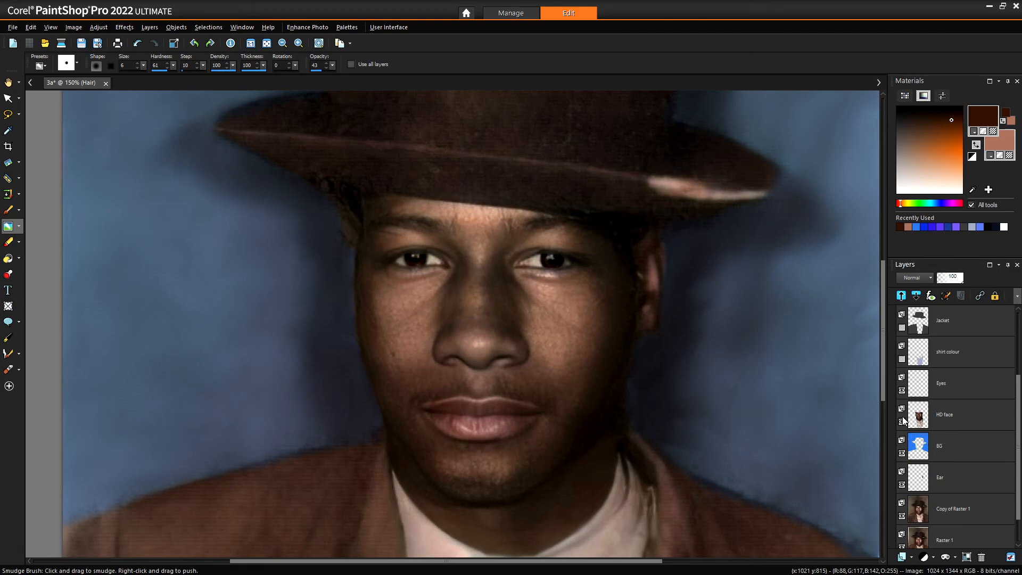
- Show the shirt colour layer and the Jacket layer over the portrait
click(902, 359)
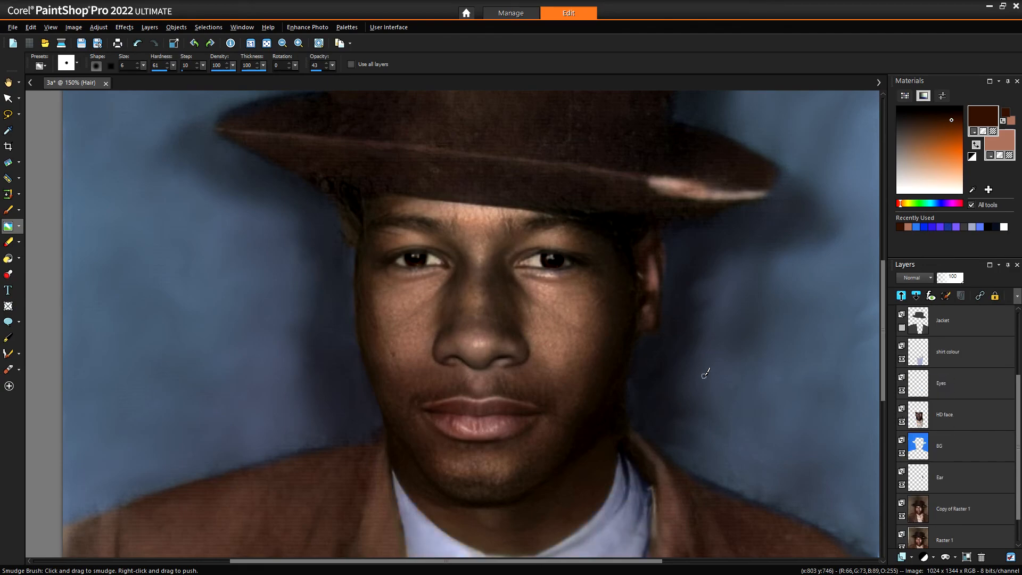
scroll(705, 374, down, 5)
mouse_move(910, 418)
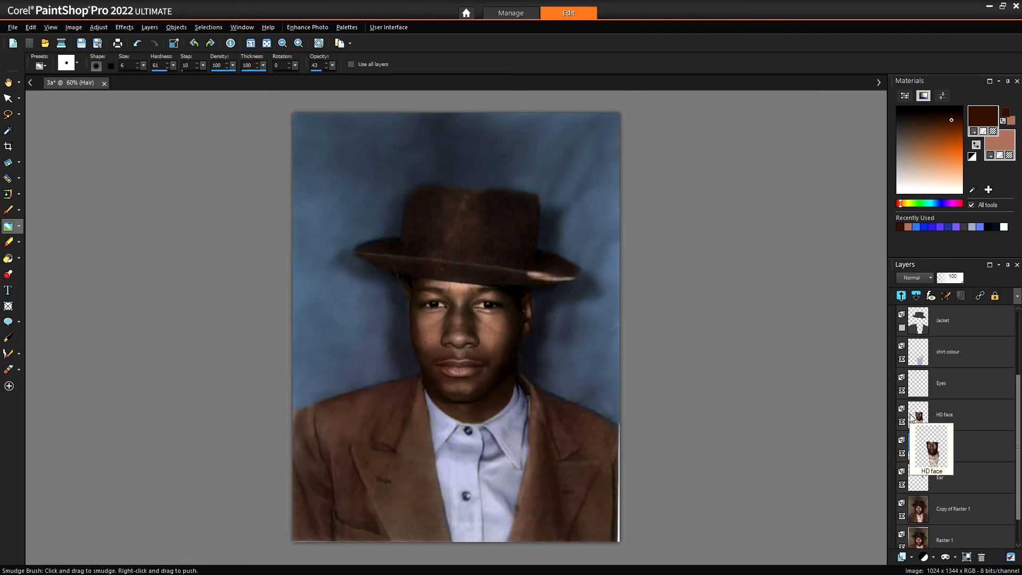
scroll(901, 362, up, 1)
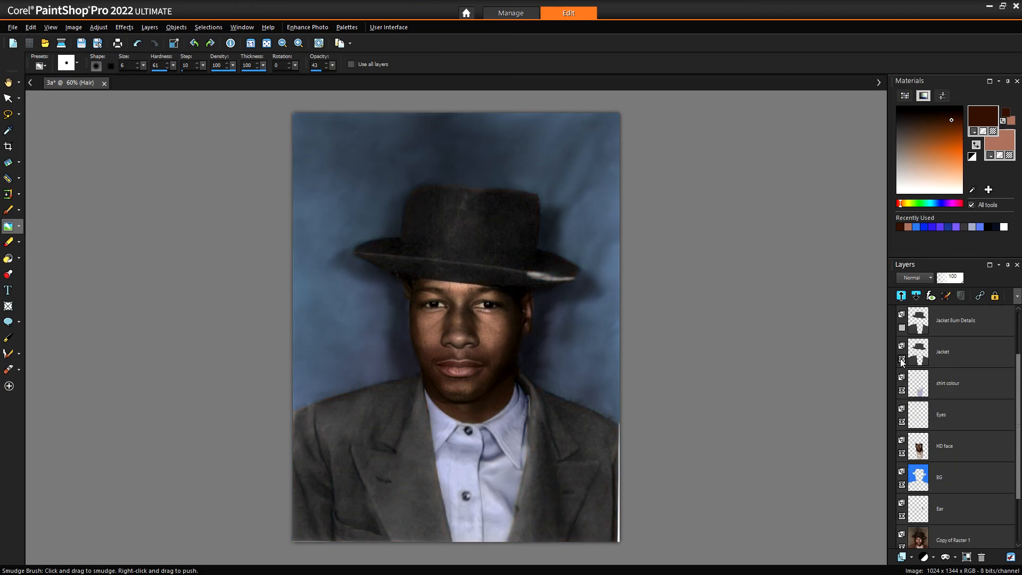
- Compare the clothing with the Jacket Burn Details layer off and on, leaving it on, and show the Jacket Deeper tone layer
scroll(902, 362, up, 1)
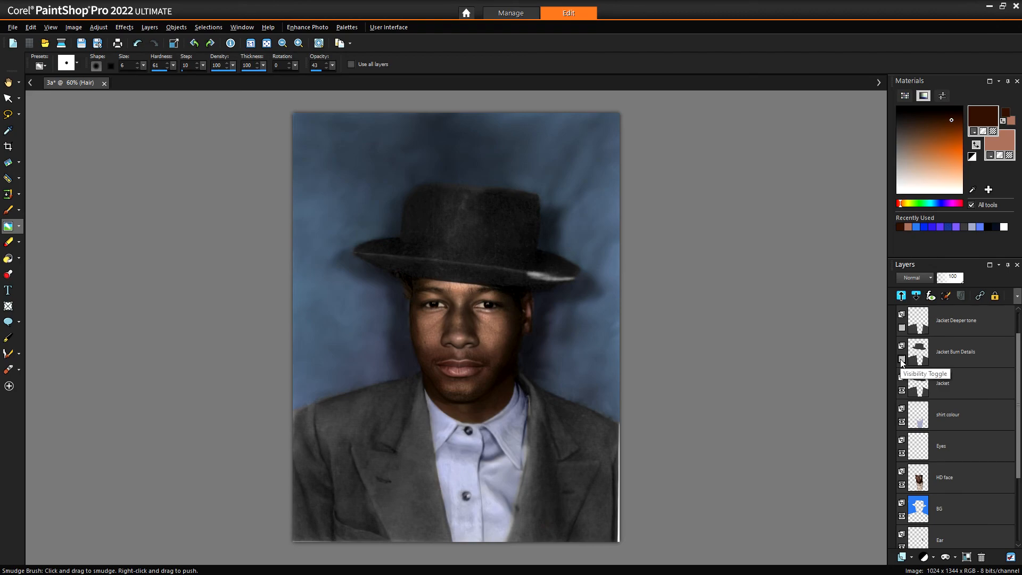
mouse_move(911, 387)
scroll(908, 390, up, 1)
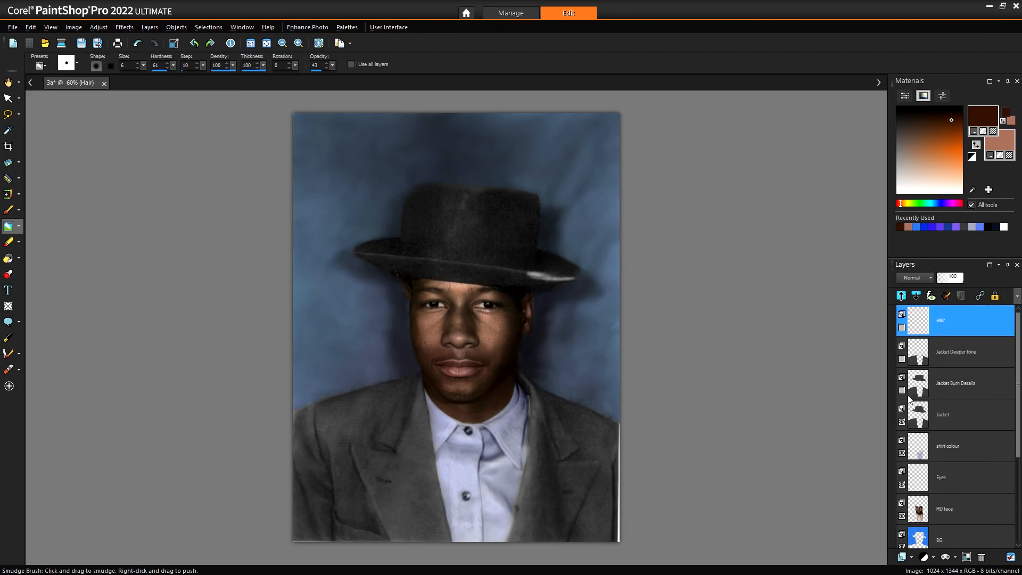
click(902, 390)
click(901, 391)
click(902, 359)
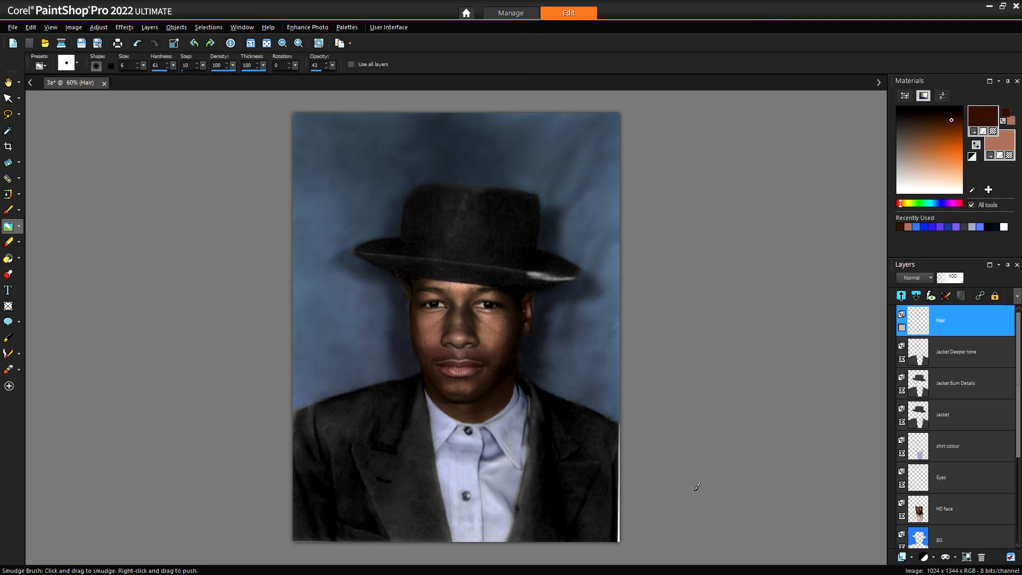
- Examine the combined portrait at full view and up close, checking the face, hat, shirt and darkened jacket
scroll(667, 449, down, 1)
scroll(640, 439, up, 1)
scroll(640, 439, up, 2)
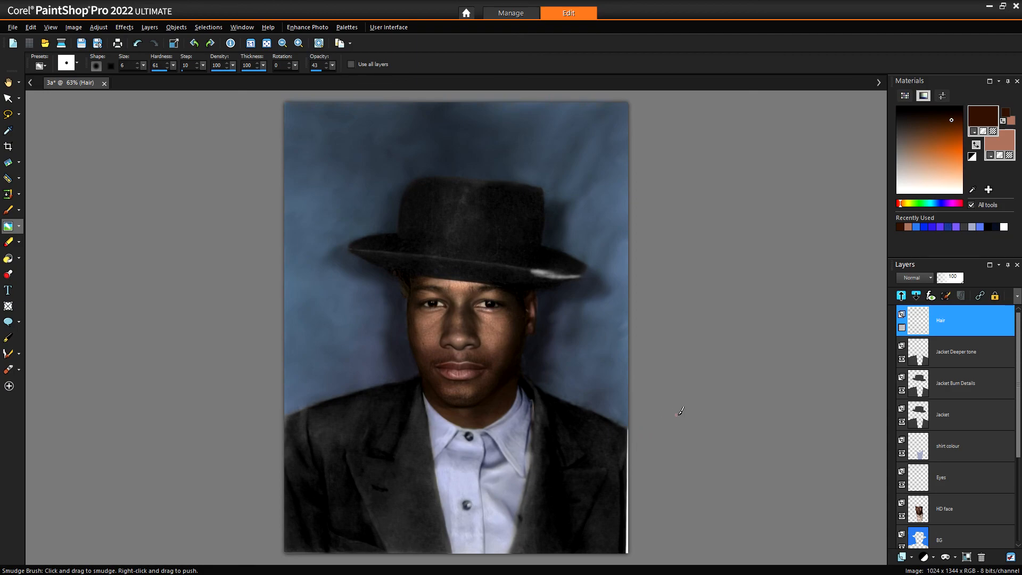
scroll(706, 432, down, 1)
scroll(706, 432, down, 1)
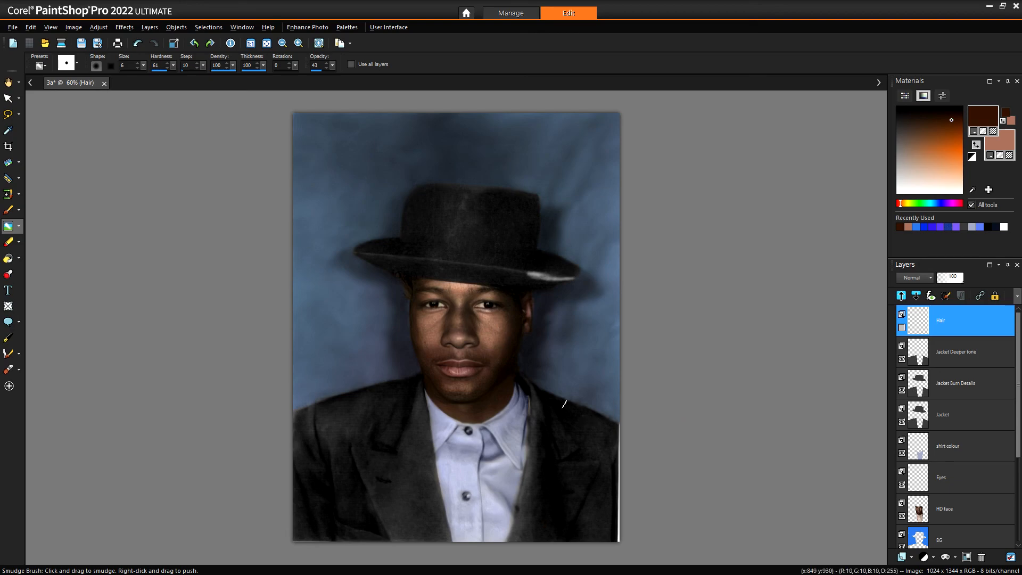
scroll(492, 341, up, 3)
scroll(492, 339, up, 2)
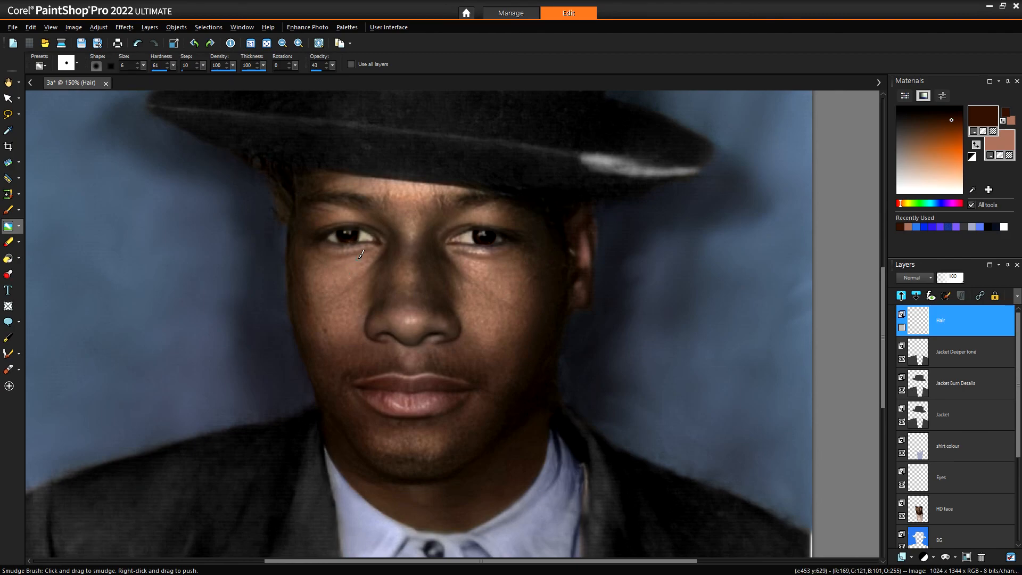
scroll(594, 320, down, 4)
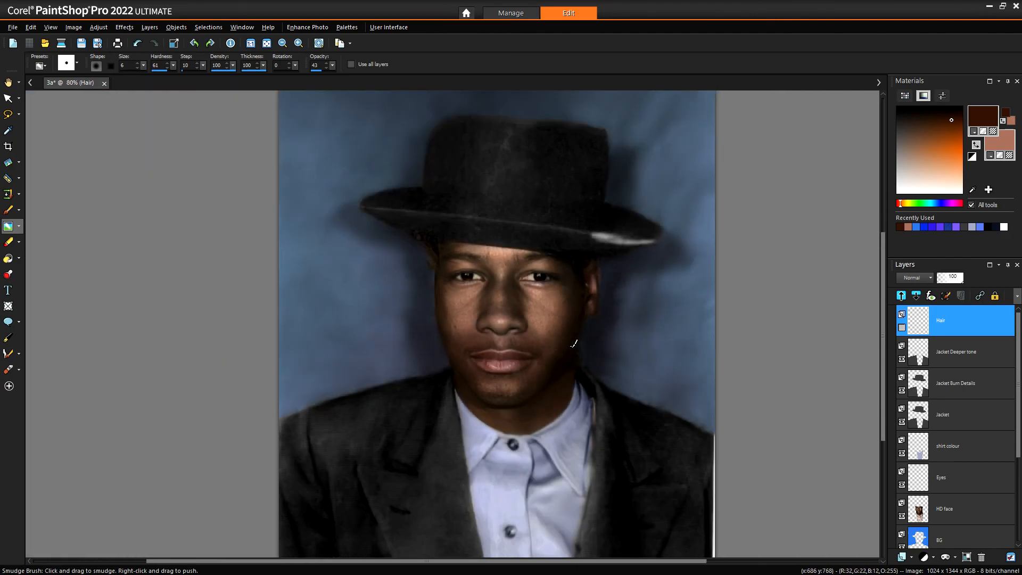